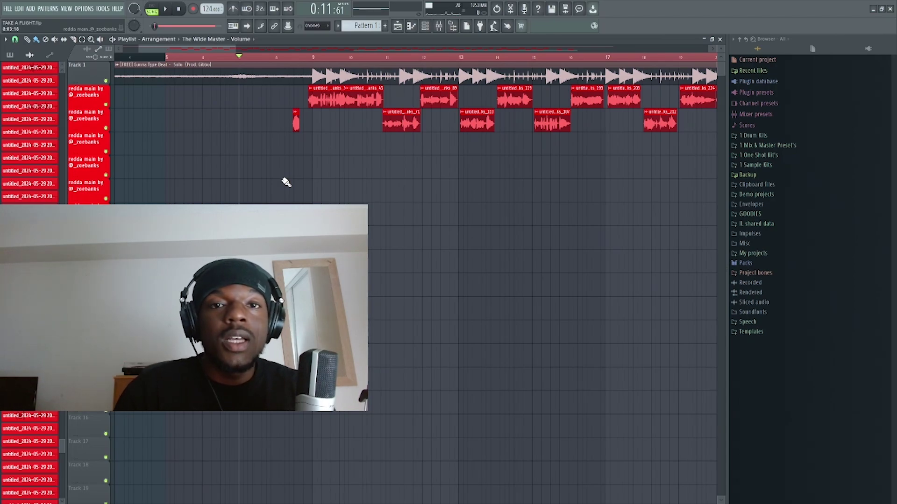
# Play the arrangement from about bar 7 to bar 17 to listen to the vocals over the beat, and stop playback
pyautogui.press('space')
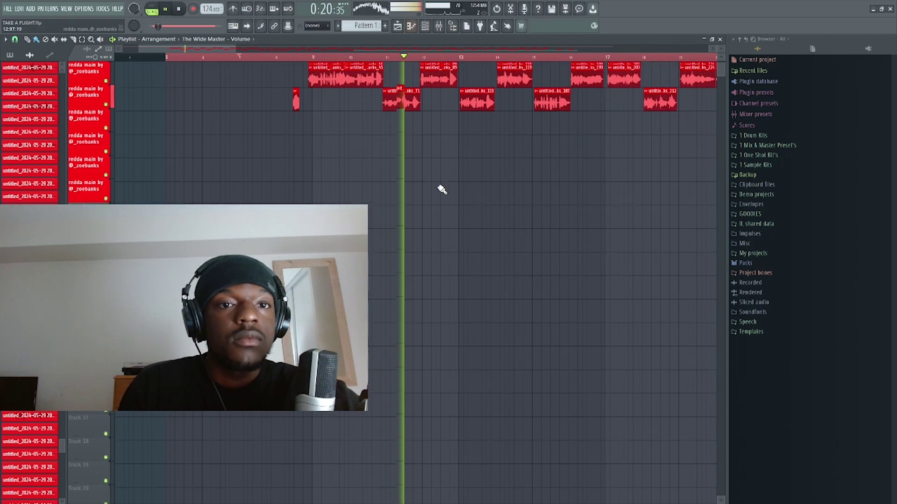
pyautogui.scroll(-5, 437, 206)
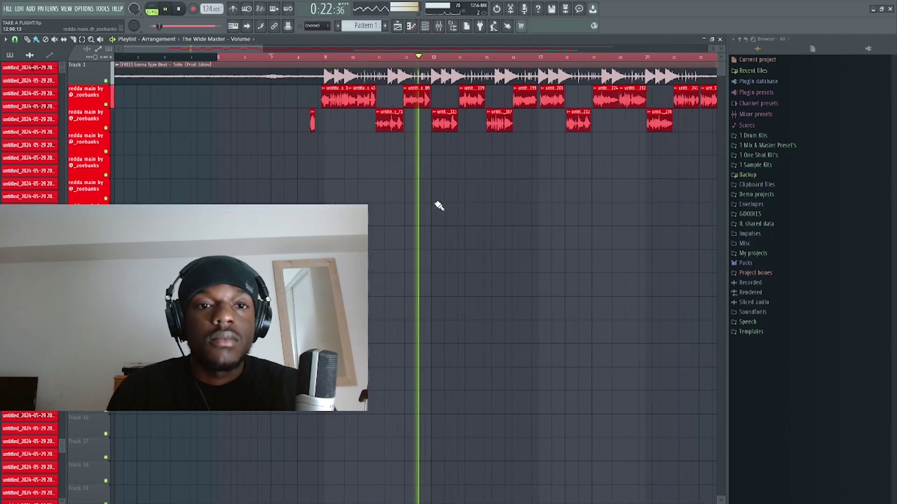
pyautogui.scroll(-3, 327, 192)
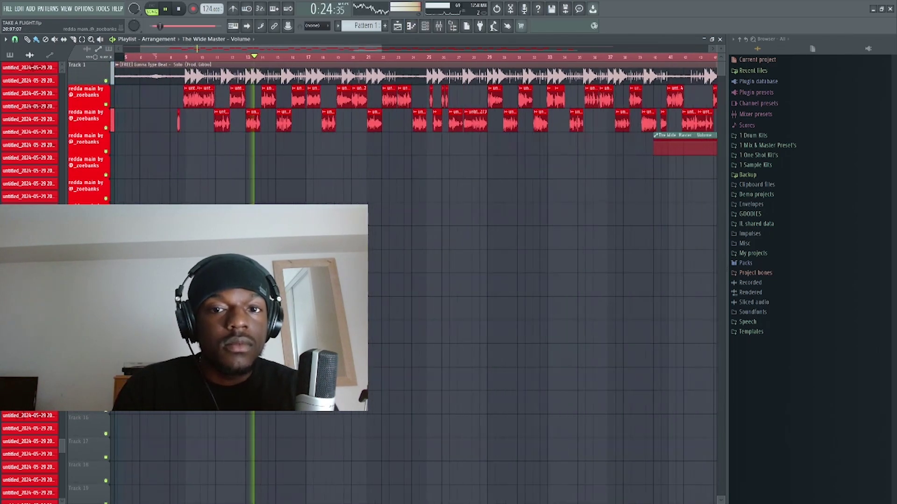
pyautogui.scroll(3, 315, 192)
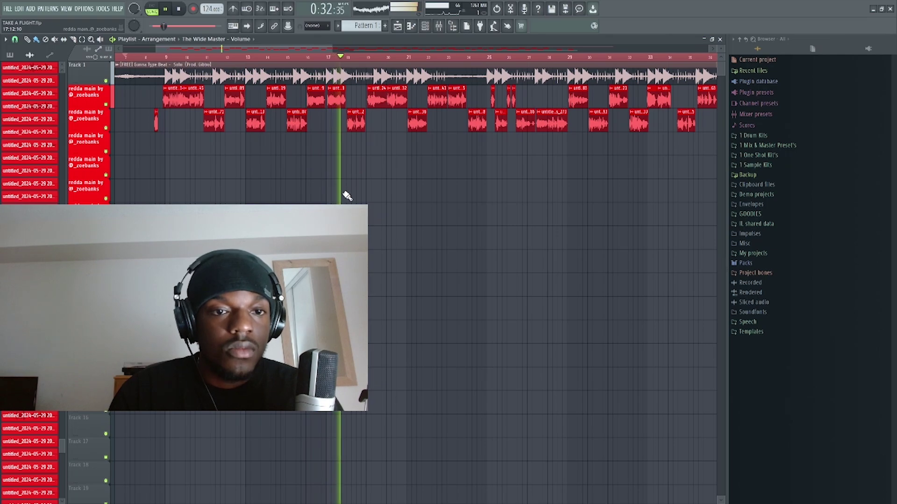
pyautogui.press('space')
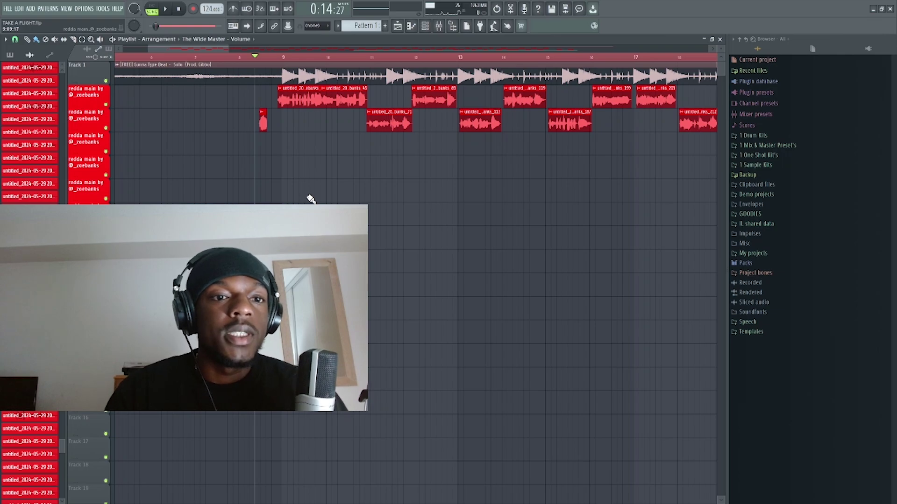
# Play the opening vocal clips from 0:14:27 and stop playback
pyautogui.scroll(3, 142, 70)
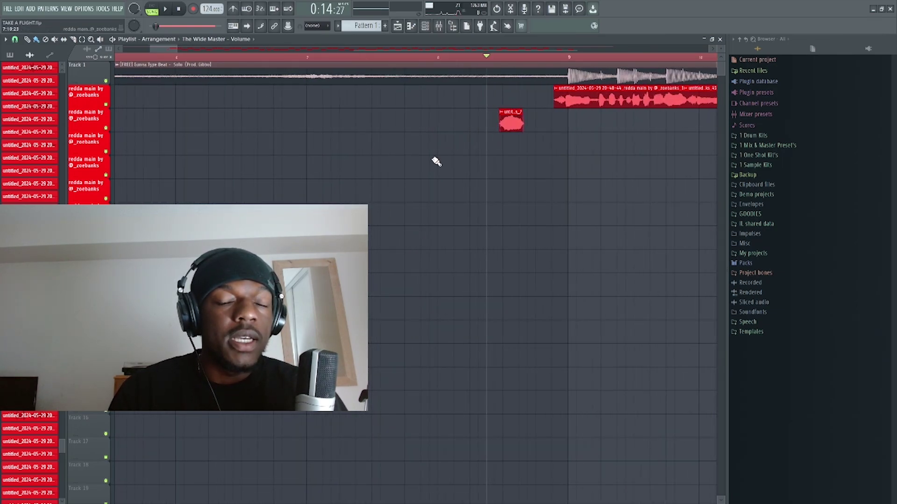
pyautogui.scroll(-5, 427, 178)
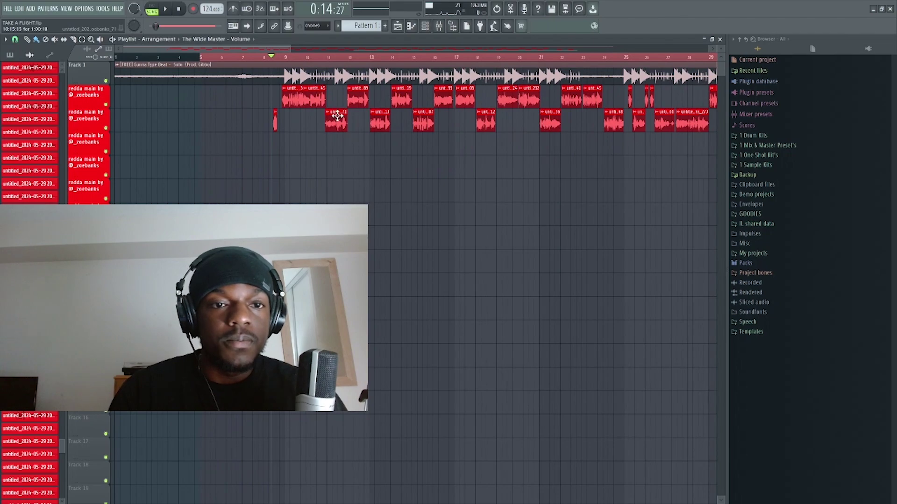
pyautogui.moveTo(477, 229); pyautogui.dragTo(447, 235)
pyautogui.scroll(4, 296, 124)
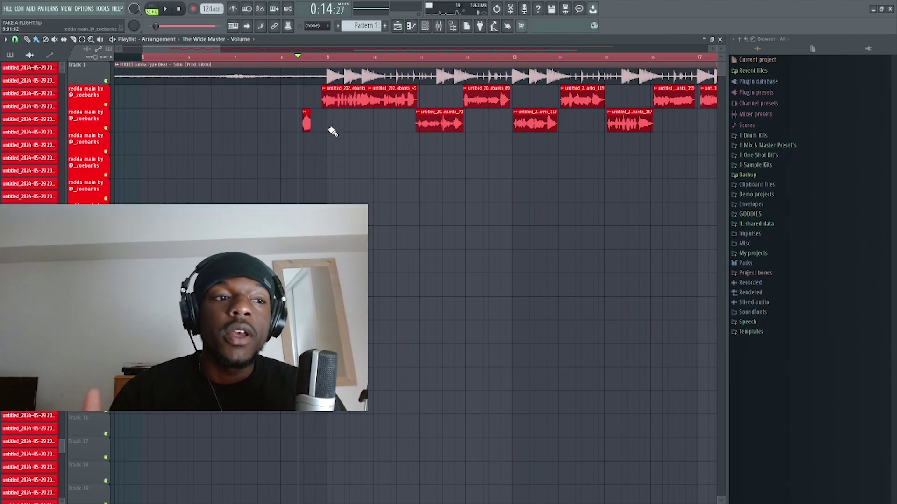
pyautogui.press('space')
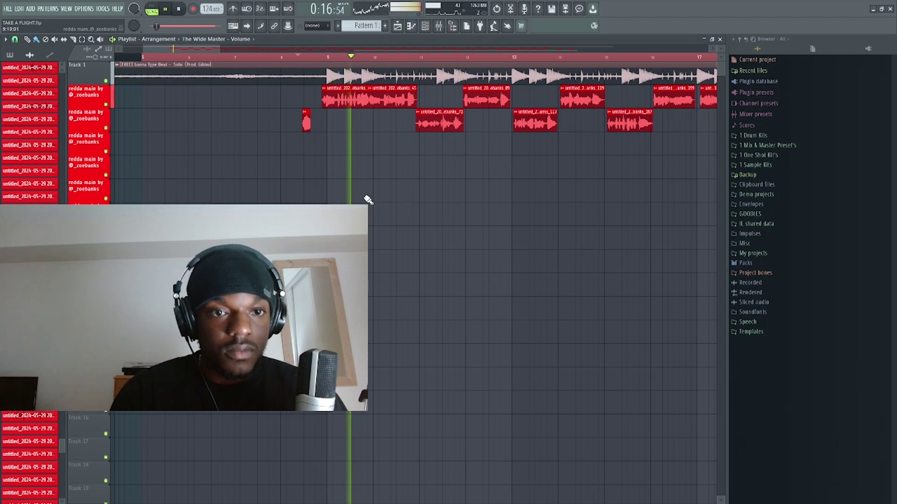
pyautogui.press('space')
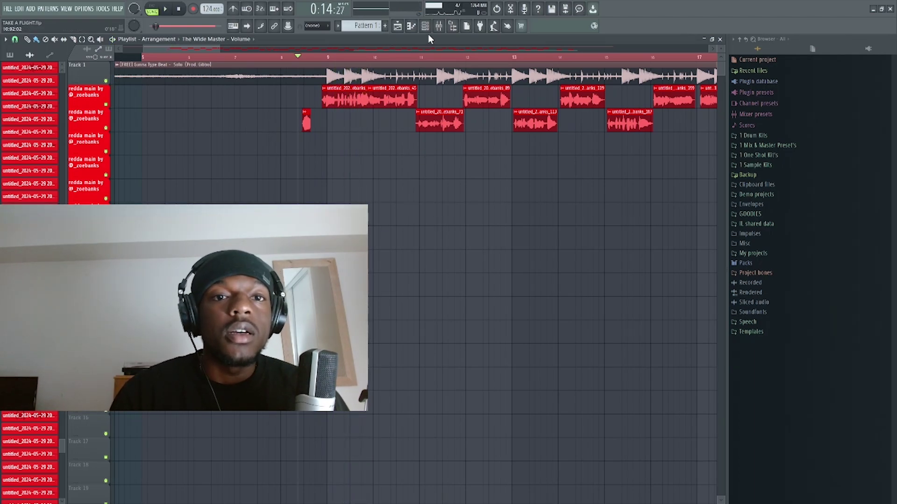
# Play the vocals from 0:15:12 and follow the alternating clips to about bar 17 before stopping playback
pyautogui.scroll(3, 370, 214)
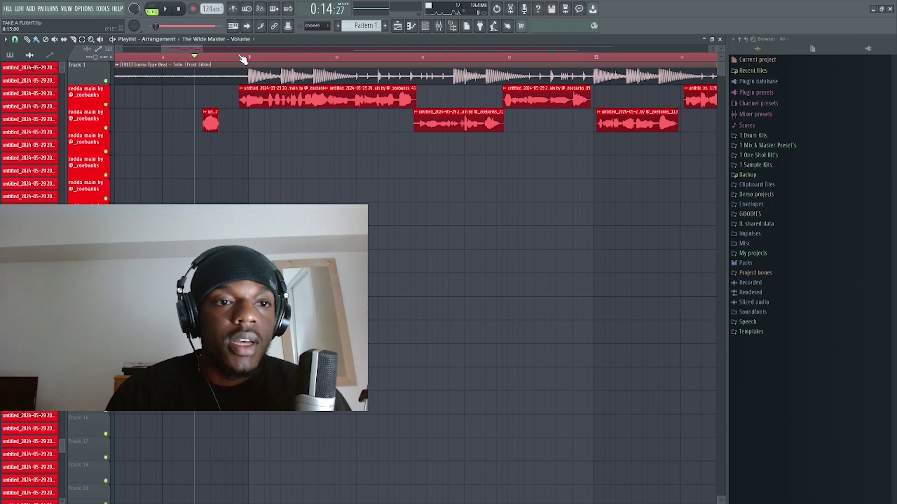
pyautogui.scroll(2, 220, 182)
pyautogui.scroll(2, 220, 181)
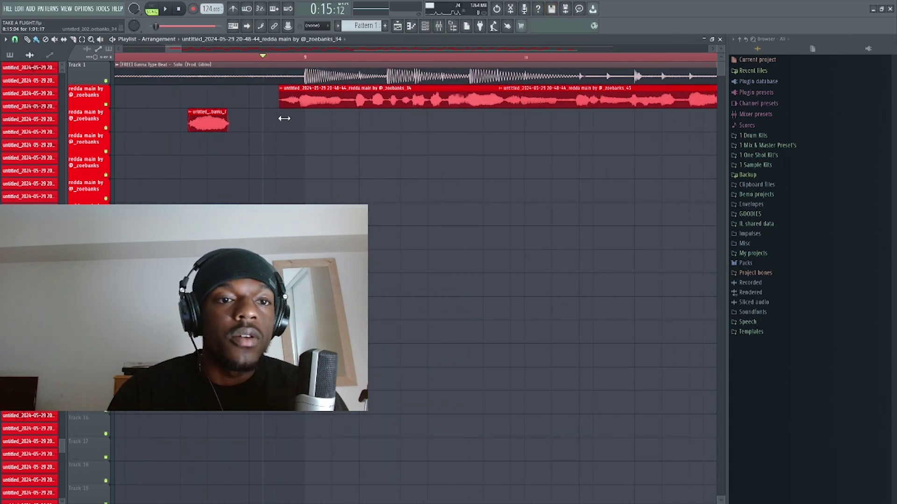
pyautogui.scroll(-4, 285, 117)
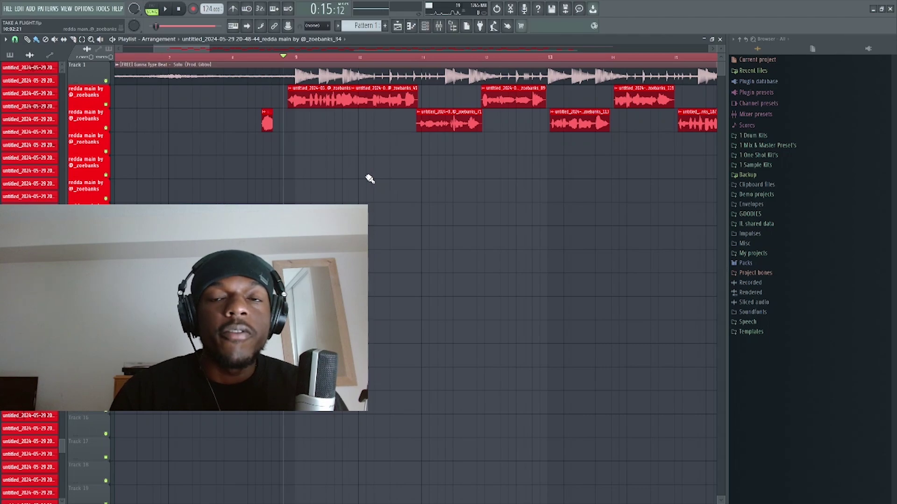
pyautogui.press('space')
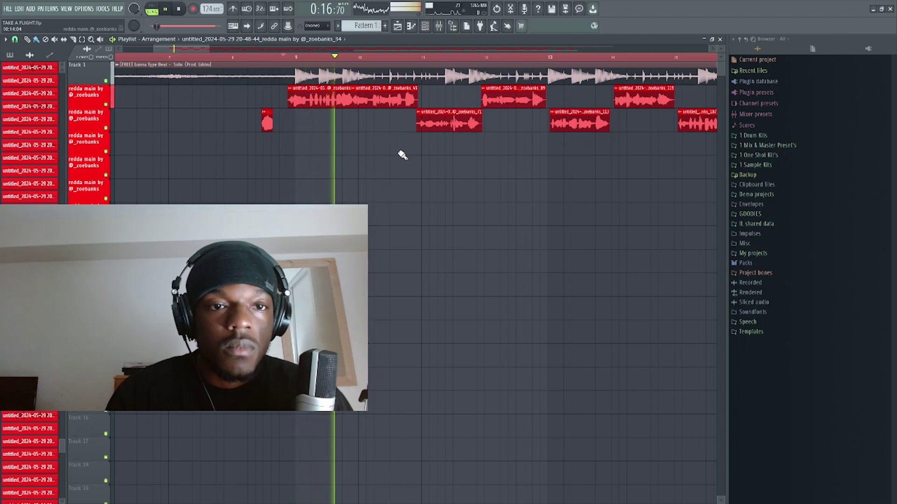
pyautogui.moveTo(401, 174); pyautogui.dragTo(333, 186)
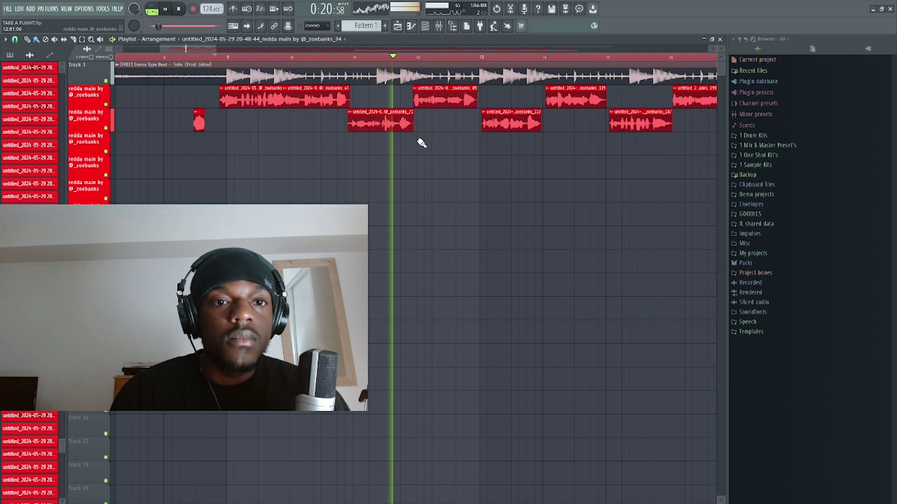
pyautogui.moveTo(422, 143); pyautogui.dragTo(338, 168)
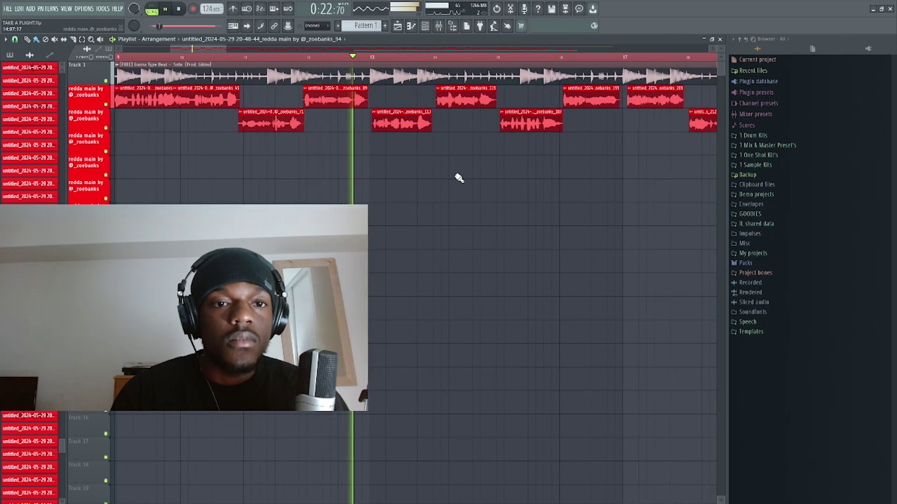
pyautogui.moveTo(459, 177); pyautogui.dragTo(370, 195)
pyautogui.scroll(-3, 381, 149)
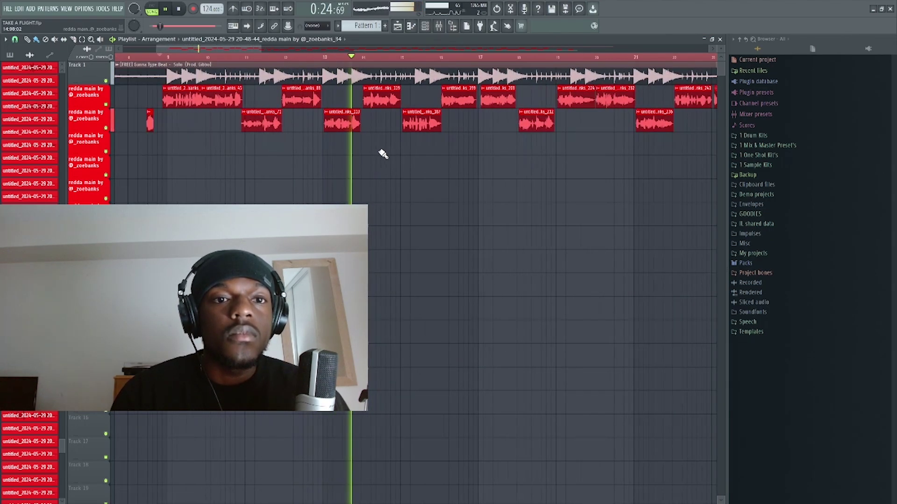
pyautogui.scroll(-1, 382, 152)
pyautogui.moveTo(384, 184); pyautogui.dragTo(352, 187)
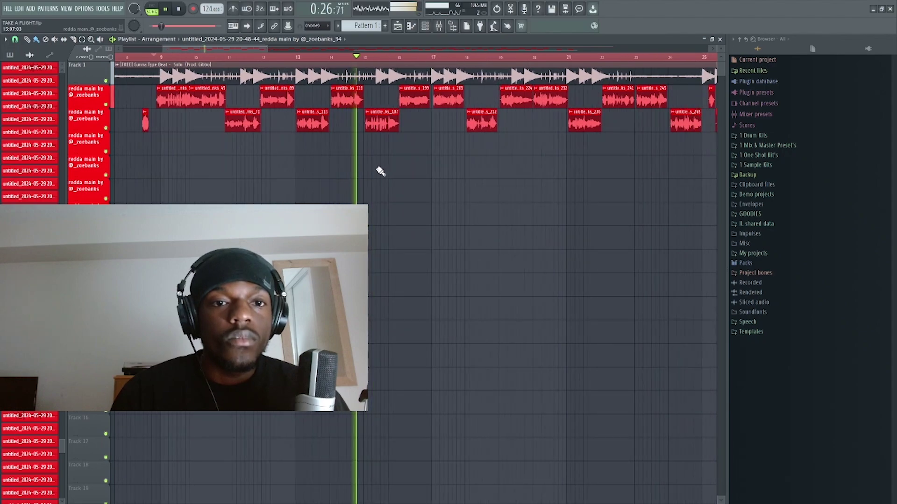
pyautogui.moveTo(406, 172); pyautogui.dragTo(376, 184)
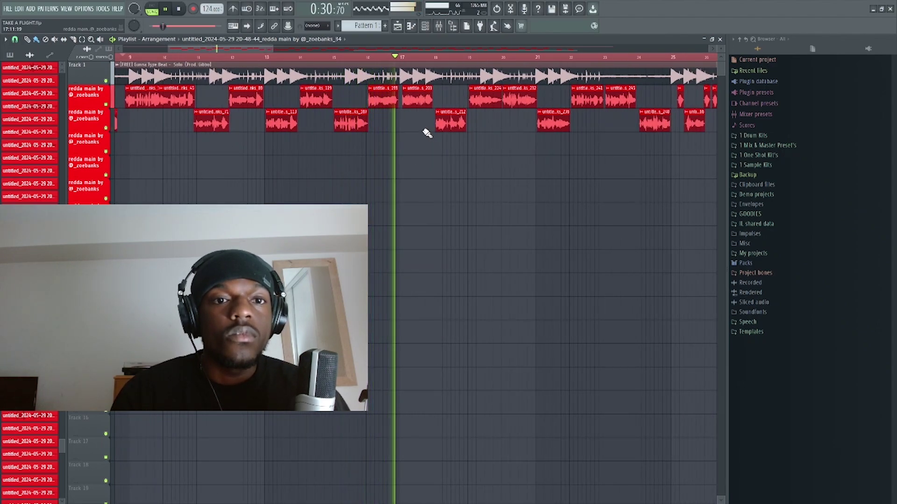
pyautogui.press('space')
# Move the playback position back to 0:15:00, just before the first long vocal clip near bar 9
pyautogui.click(300, 57)
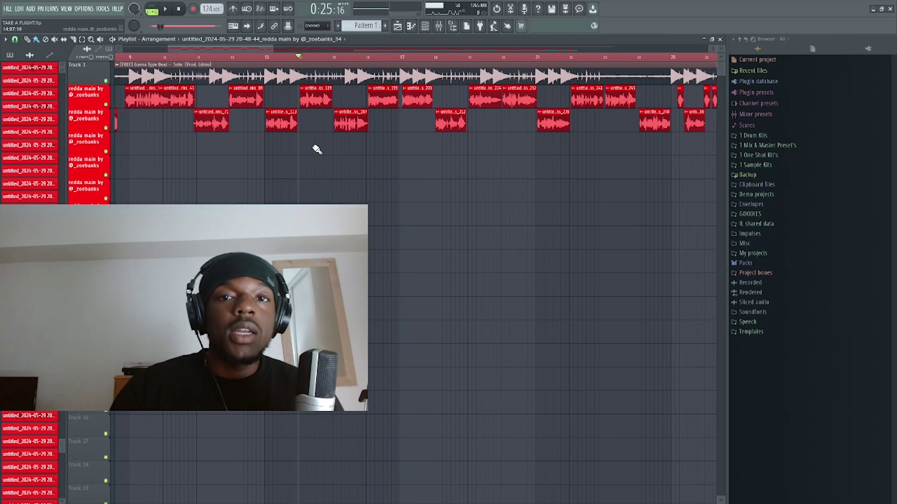
pyautogui.scroll(-3, 280, 113)
pyautogui.moveTo(321, 161); pyautogui.dragTo(368, 203)
pyautogui.scroll(-4, 372, 183)
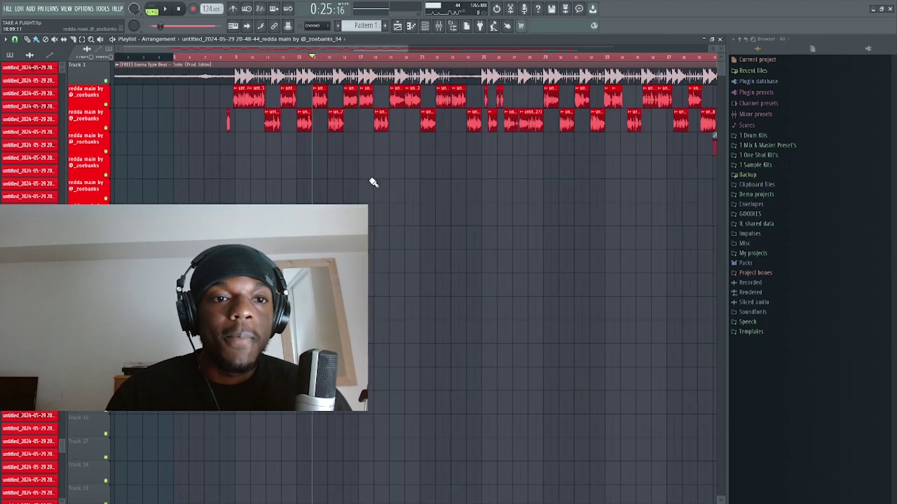
pyautogui.scroll(5, 259, 140)
pyautogui.moveTo(394, 173); pyautogui.dragTo(464, 186)
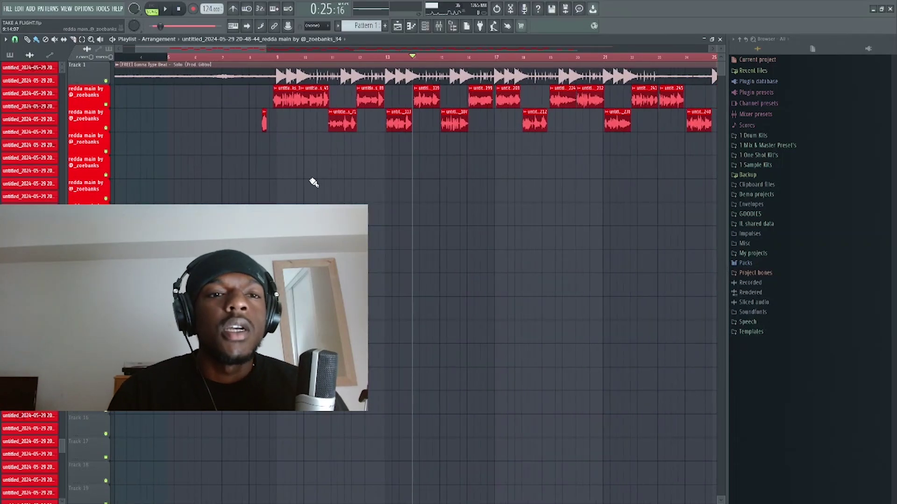
pyautogui.scroll(3, 315, 182)
pyautogui.click(218, 57)
pyautogui.scroll(3, 220, 141)
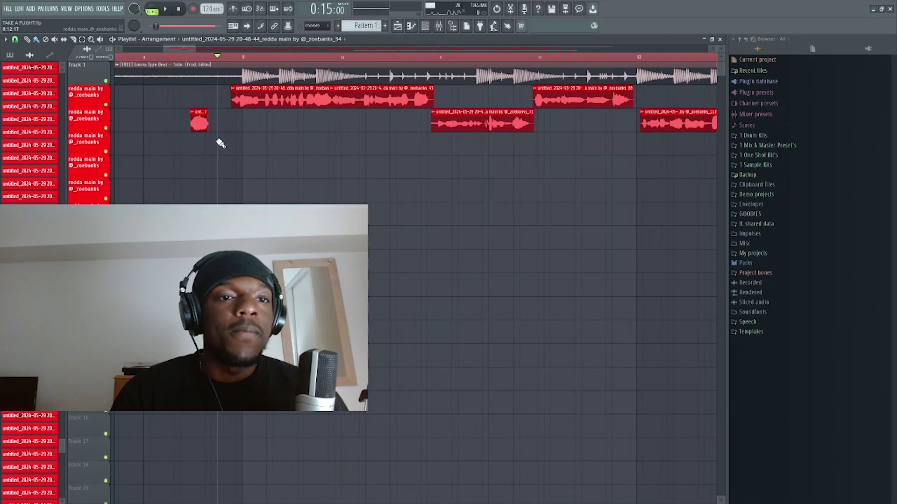
# Trim the end of the second clip on the upper vocal track slightly to meet the start of the next clip on the track below
pyautogui.scroll(1, 218, 141)
pyautogui.moveTo(248, 159); pyautogui.dragTo(337, 165)
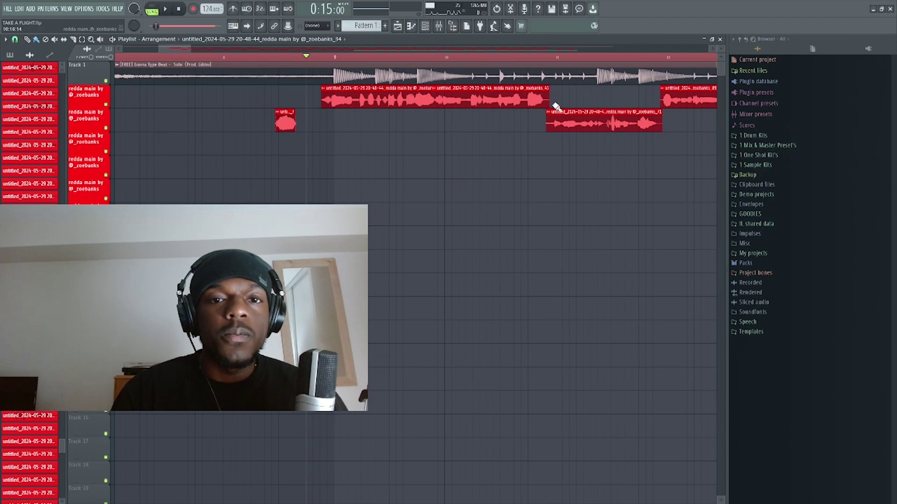
pyautogui.moveTo(549, 99); pyautogui.dragTo(546, 100)
pyautogui.scroll(-3, 415, 220)
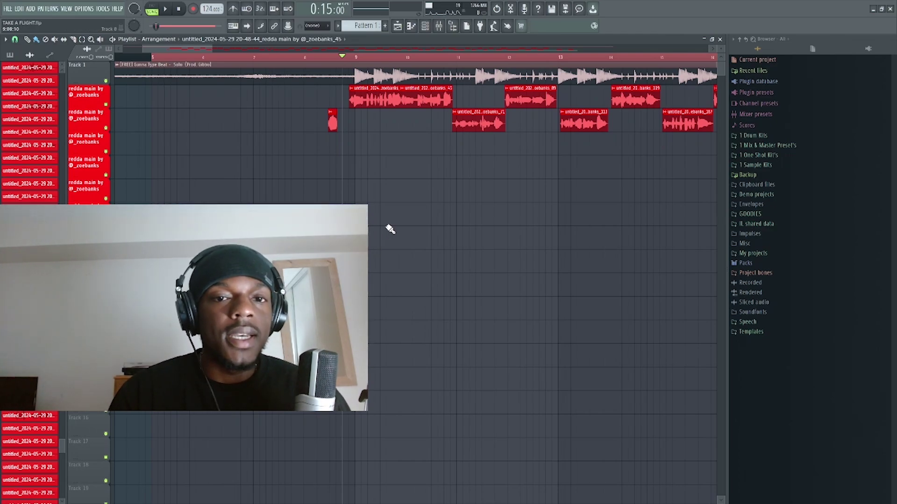
pyautogui.scroll(3, 369, 196)
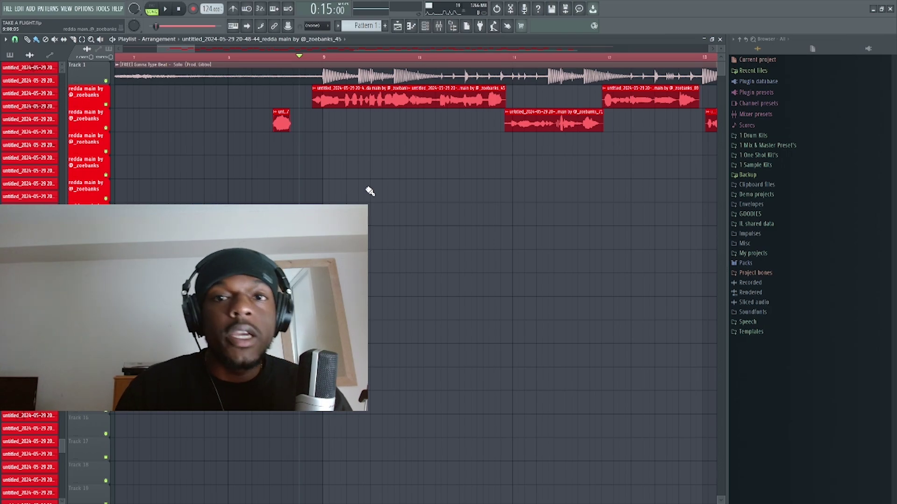
pyautogui.scroll(-3, 372, 187)
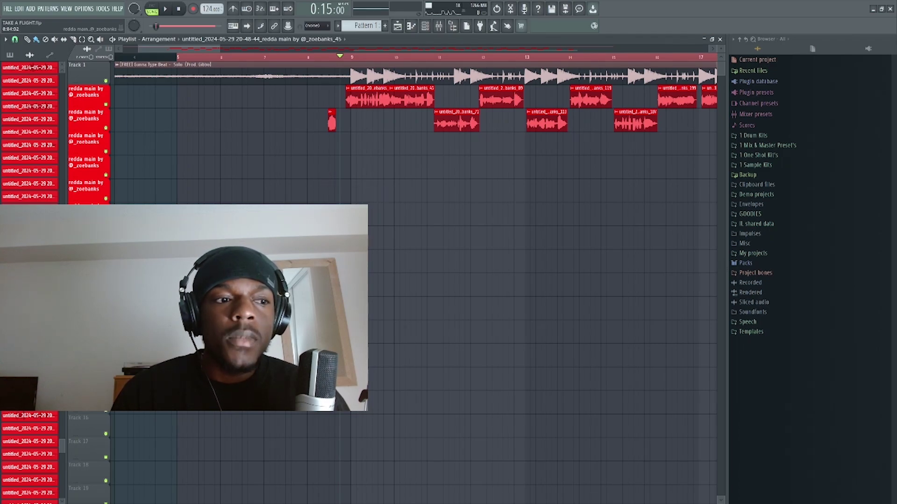
pyautogui.scroll(-4, 394, 185)
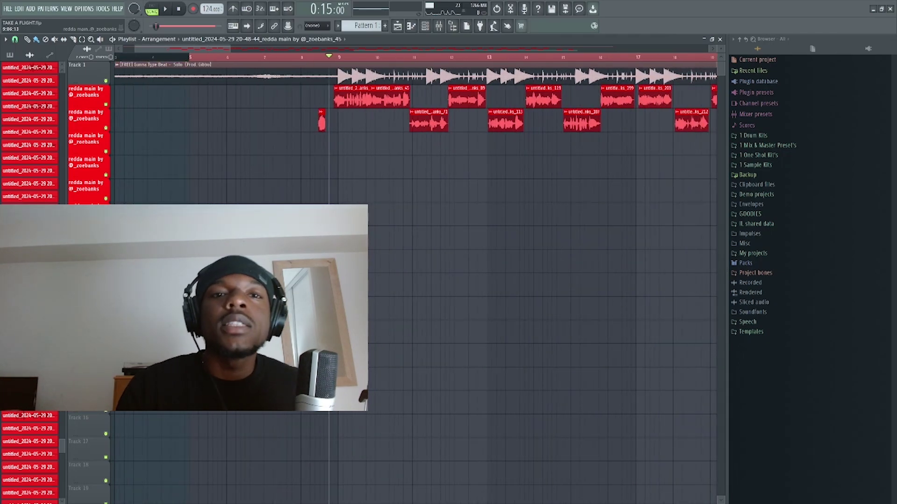
pyautogui.scroll(3, 373, 236)
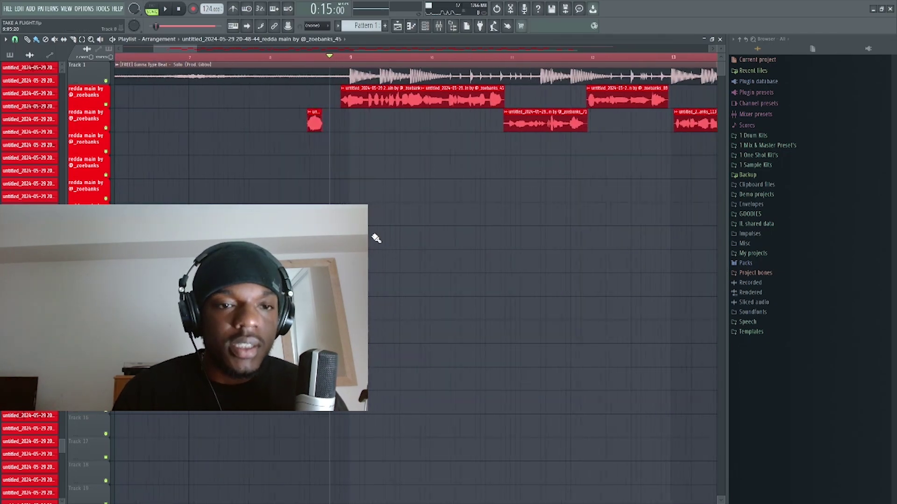
pyautogui.scroll(-4, 377, 257)
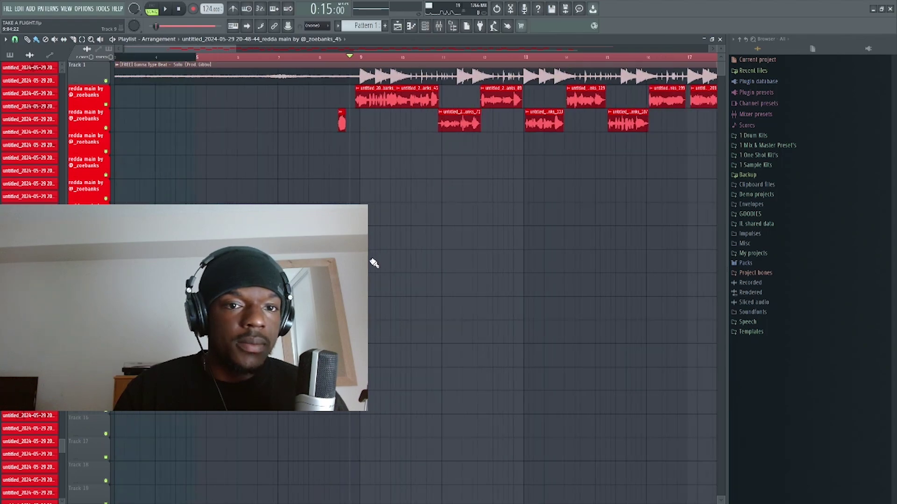
pyautogui.scroll(-3, 368, 180)
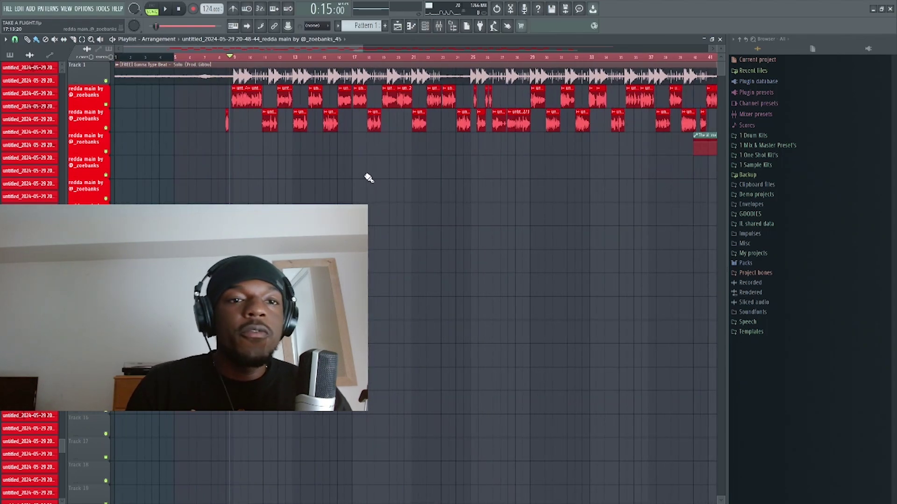
pyautogui.scroll(4, 371, 187)
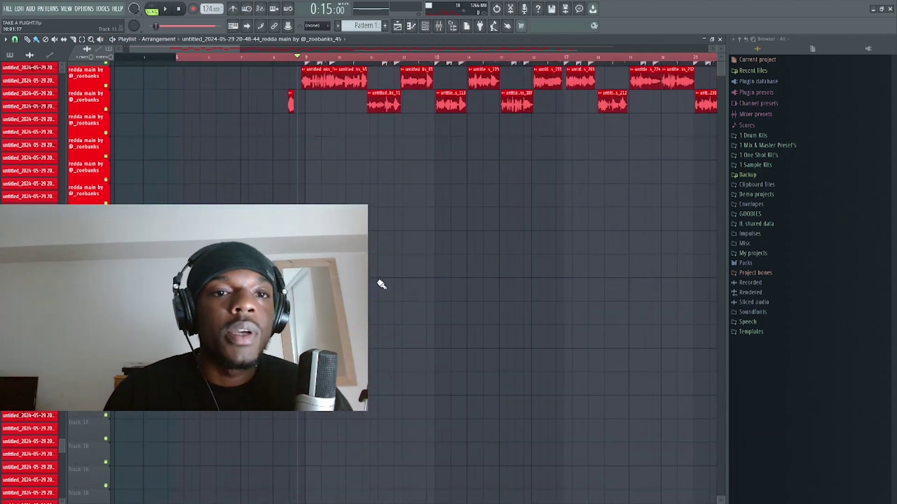
# Briefly play the arrangement from 0:15:00 and stop playback
pyautogui.moveTo(416, 419); pyautogui.dragTo(423, 421)
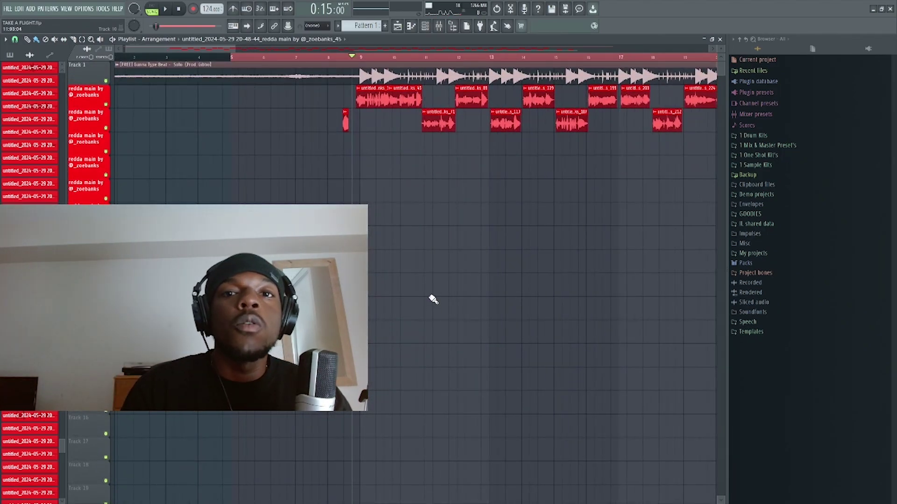
pyautogui.press('space')
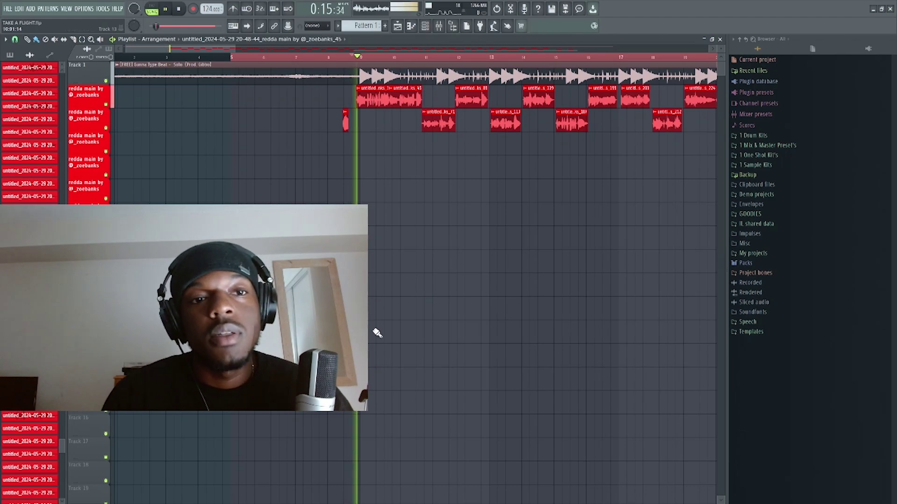
pyautogui.press('space')
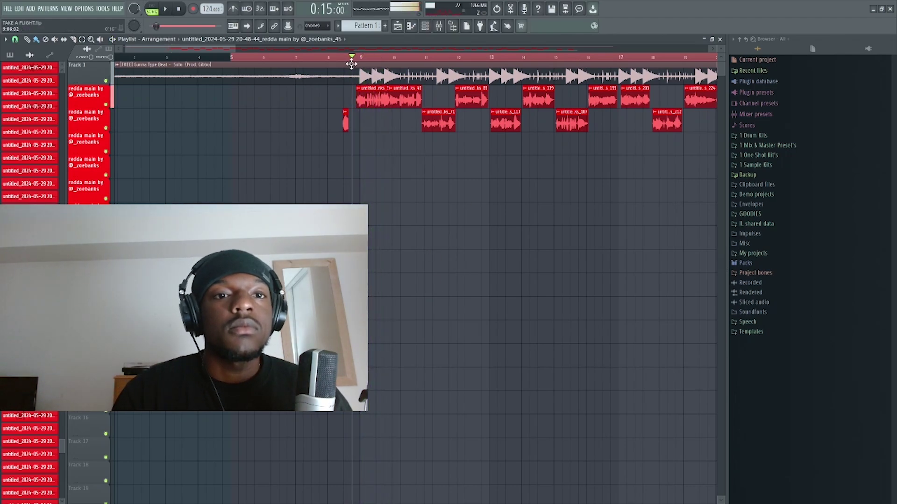
# Briefly play the start of the first long vocal clip near bar 9 from 0:15:24, and stop playback
pyautogui.scroll(6, 345, 117)
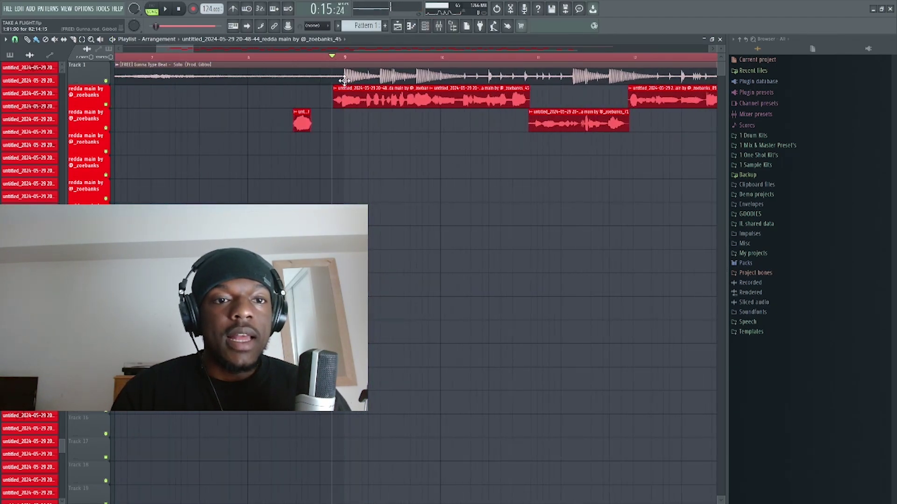
pyautogui.press('space')
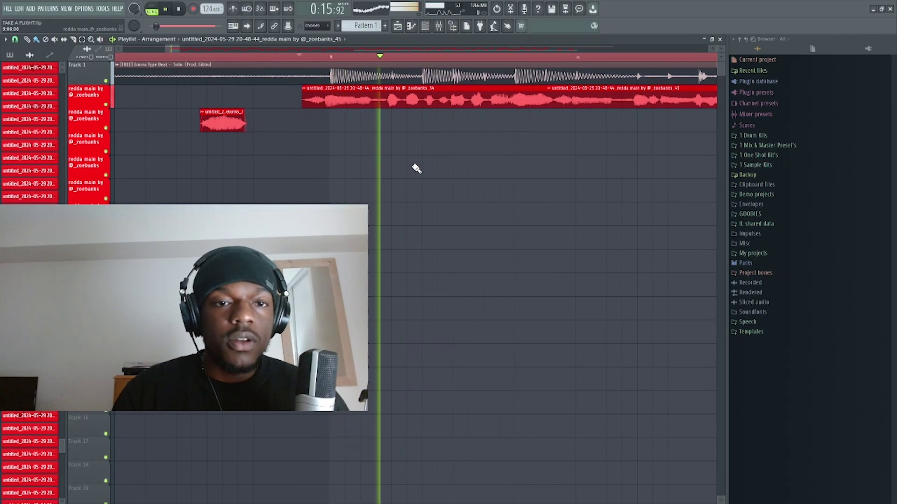
pyautogui.press('space')
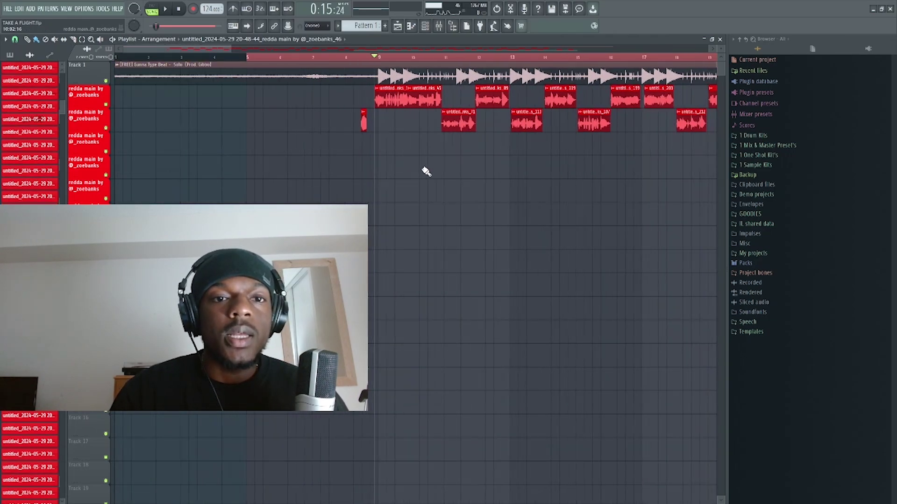
# Play the vocals from 0:15:24 and follow the alternating clips on the two vocal tracks to about bar 18, stopping there
pyautogui.scroll(3, 426, 172)
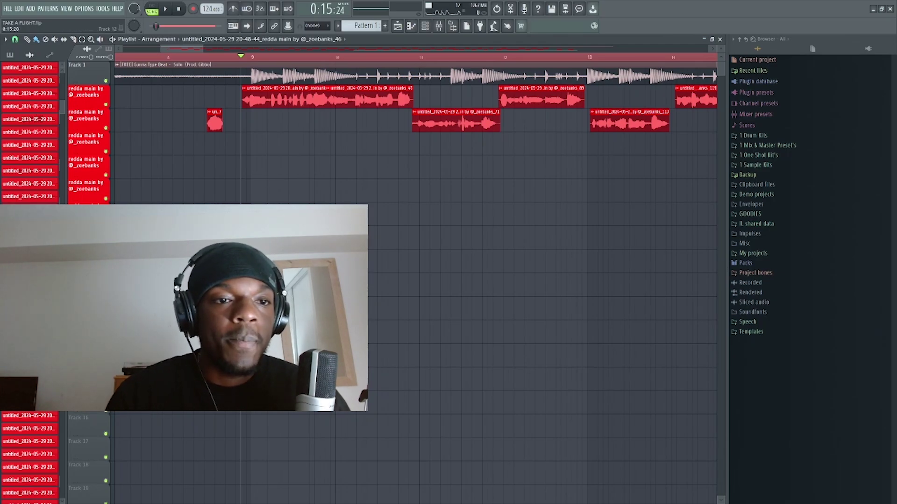
pyautogui.click(246, 57)
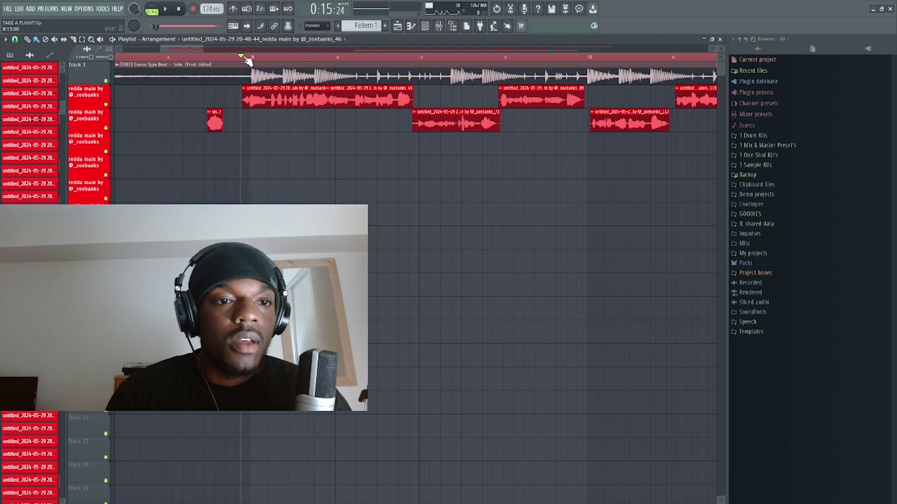
pyautogui.moveTo(244, 59); pyautogui.dragTo(241, 59)
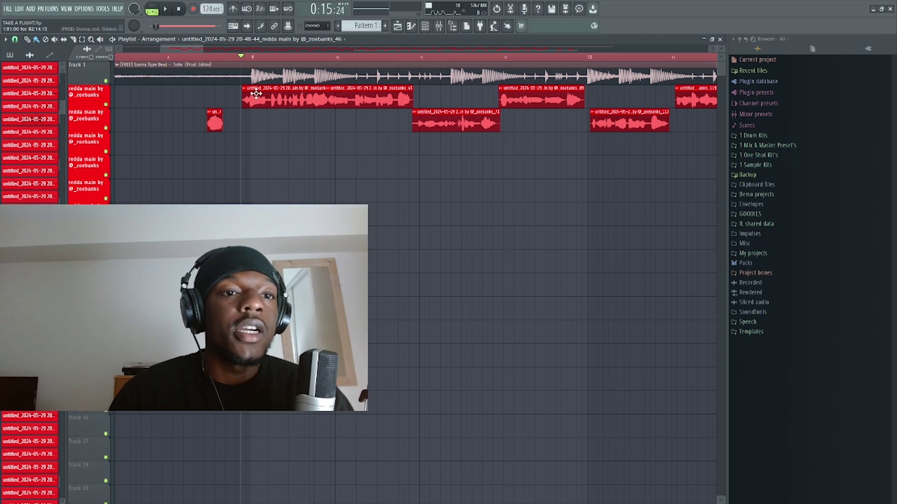
pyautogui.press('space')
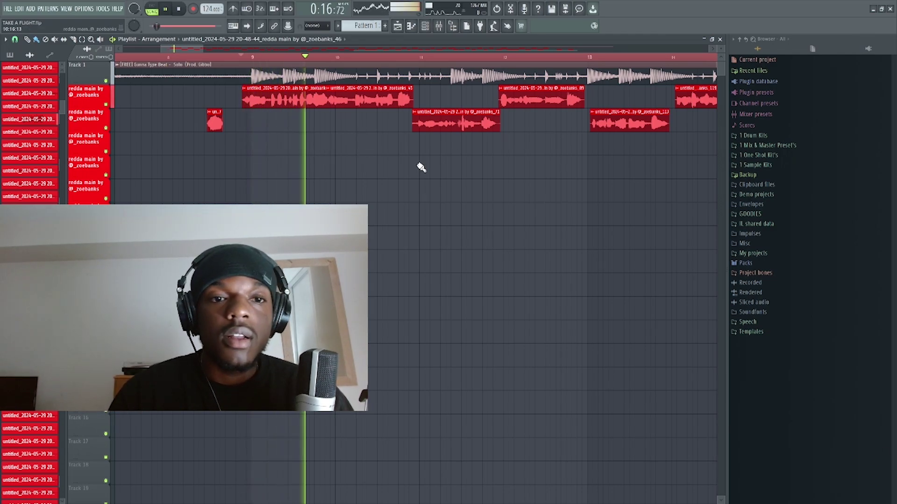
pyautogui.scroll(-3, 397, 186)
pyautogui.moveTo(439, 188); pyautogui.dragTo(316, 203)
pyautogui.scroll(-3, 334, 176)
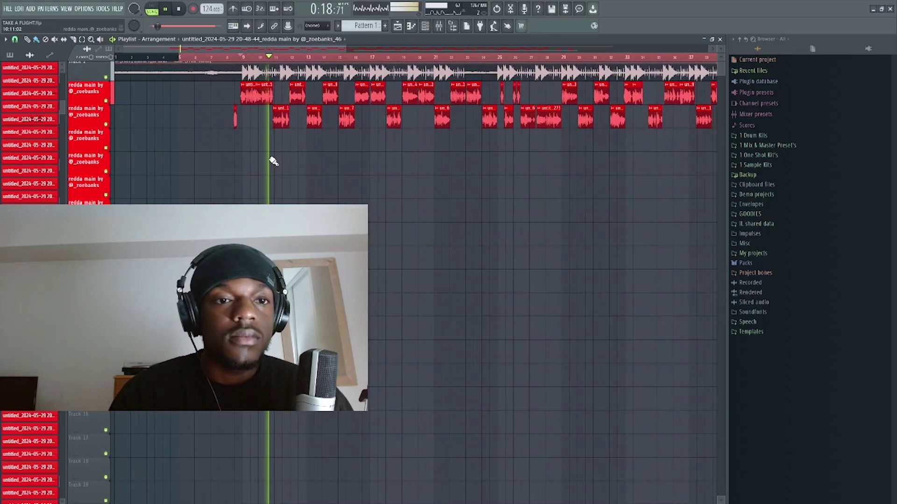
pyautogui.scroll(3, 299, 100)
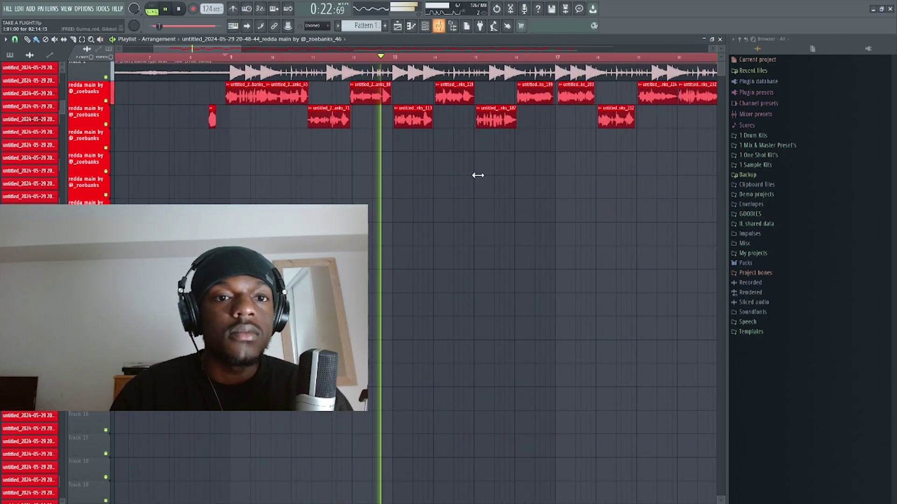
pyautogui.moveTo(483, 186); pyautogui.dragTo(367, 172)
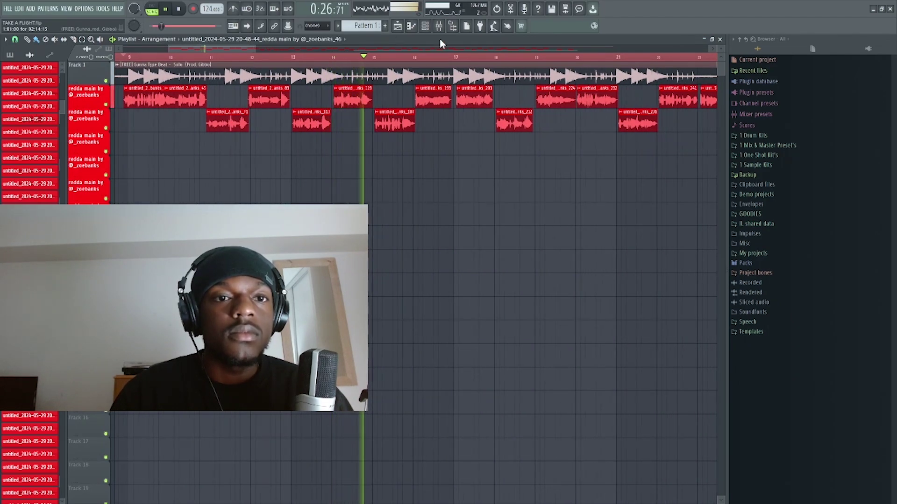
pyautogui.scroll(3, 452, 294)
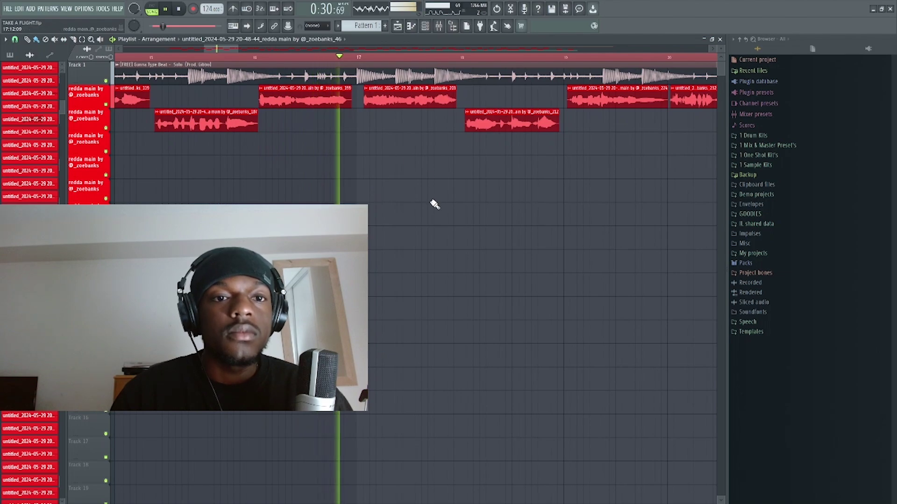
pyautogui.scroll(-5, 450, 177)
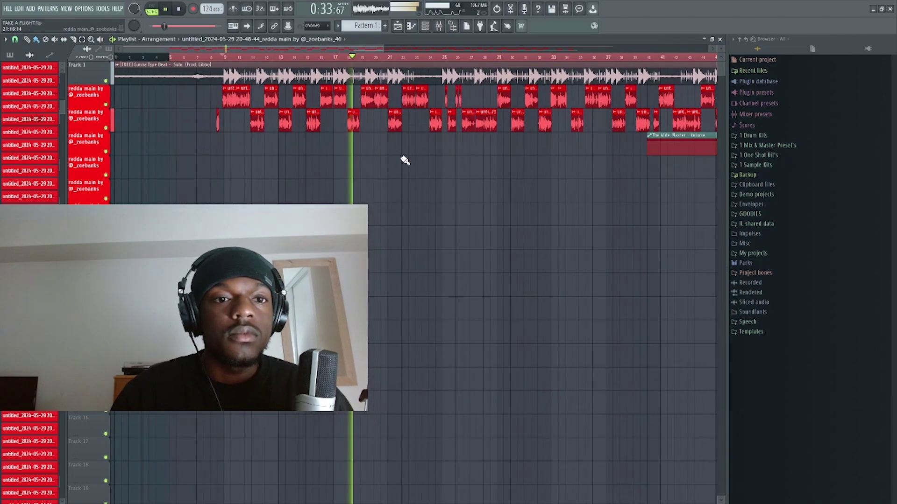
pyautogui.press('space')
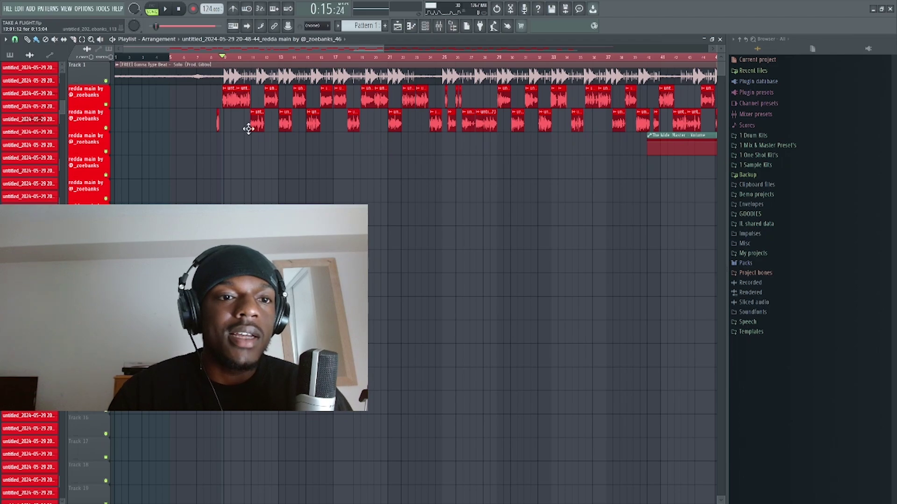
# Examine the start of the first long vocal clip up close, and how the clips alternate across the wider arrangement
pyautogui.scroll(8, 248, 129)
pyautogui.scroll(2, 389, 175)
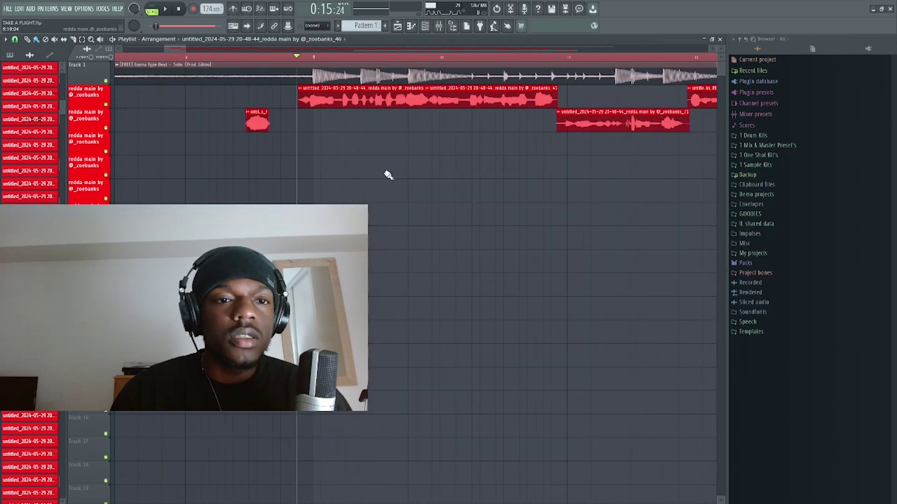
pyautogui.scroll(3, 216, 124)
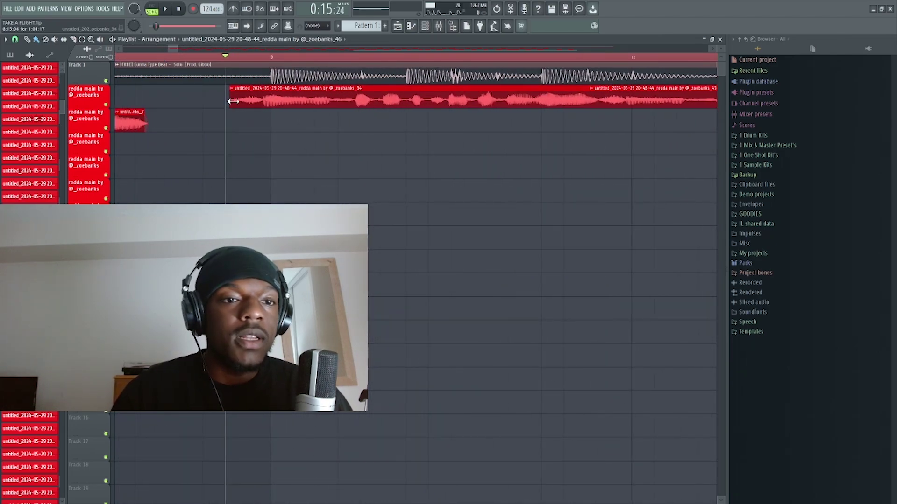
pyautogui.scroll(-2, 231, 131)
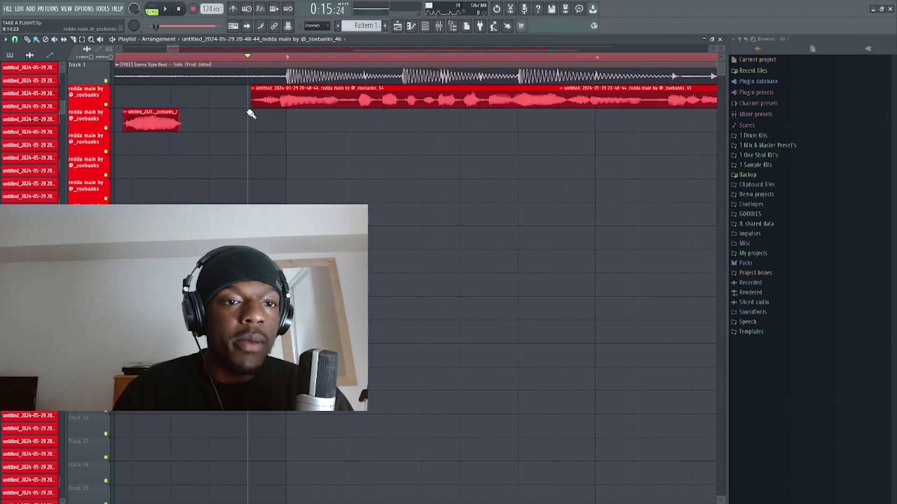
pyautogui.scroll(-5, 279, 192)
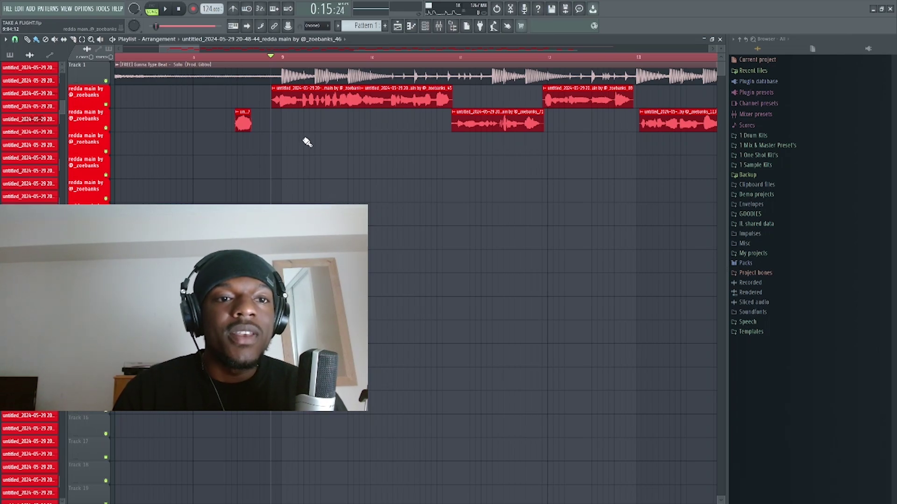
pyautogui.scroll(-6, 275, 200)
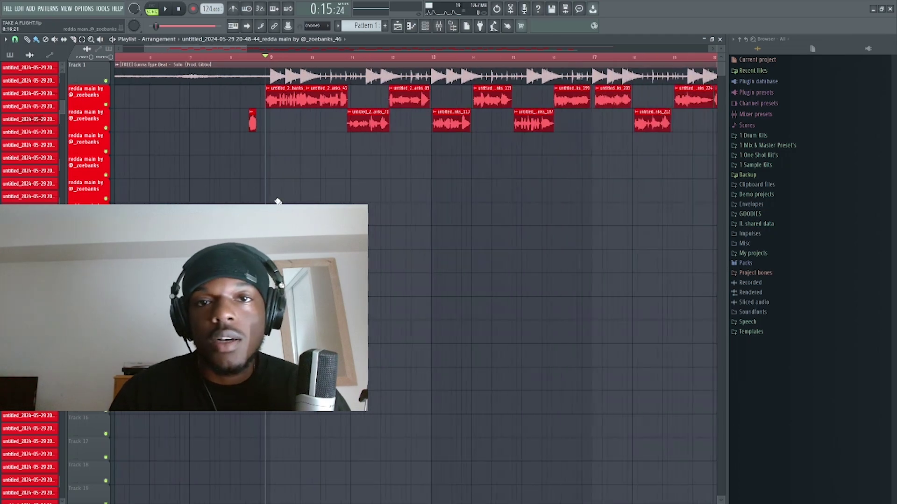
pyautogui.scroll(-1, 415, 209)
pyautogui.scroll(-2, 485, 156)
pyautogui.scroll(1, 438, 98)
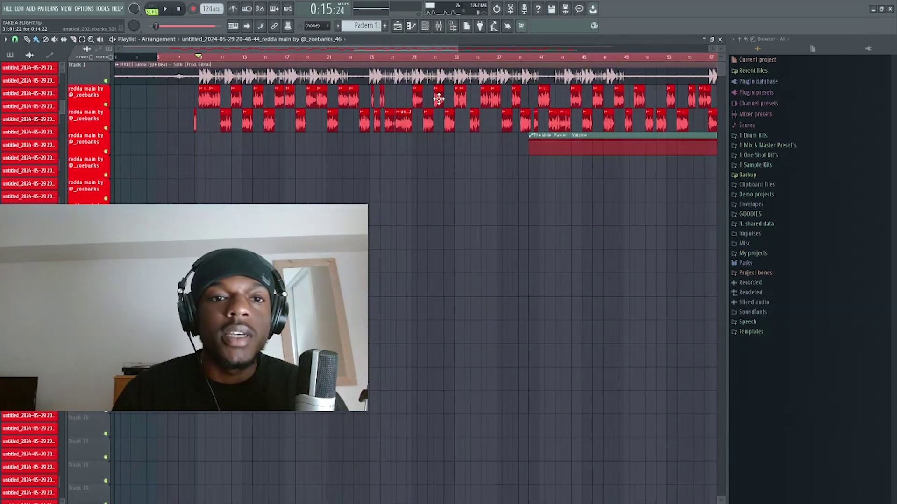
# Play the arrangement from 0:54:19 at bar 29 and follow the alternating vocal clips to about bar 39 before stopping
pyautogui.click(419, 60)
pyautogui.scroll(8, 434, 166)
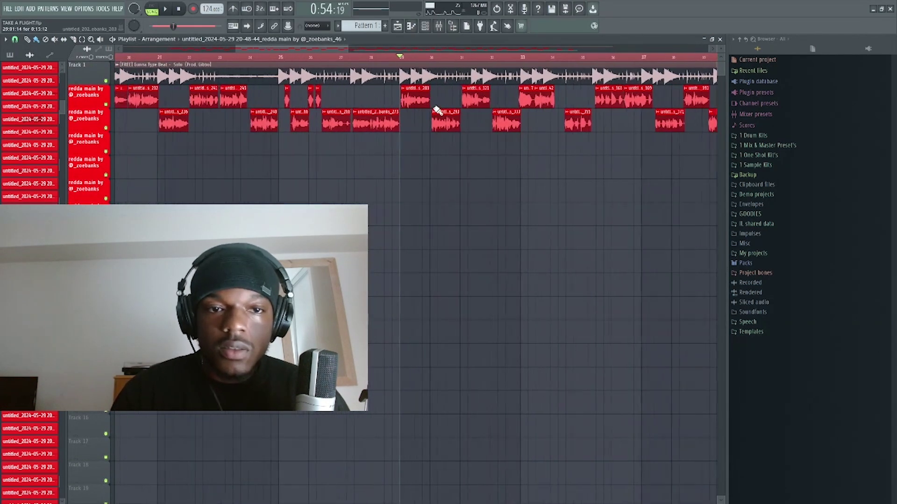
pyautogui.scroll(-10, 451, 164)
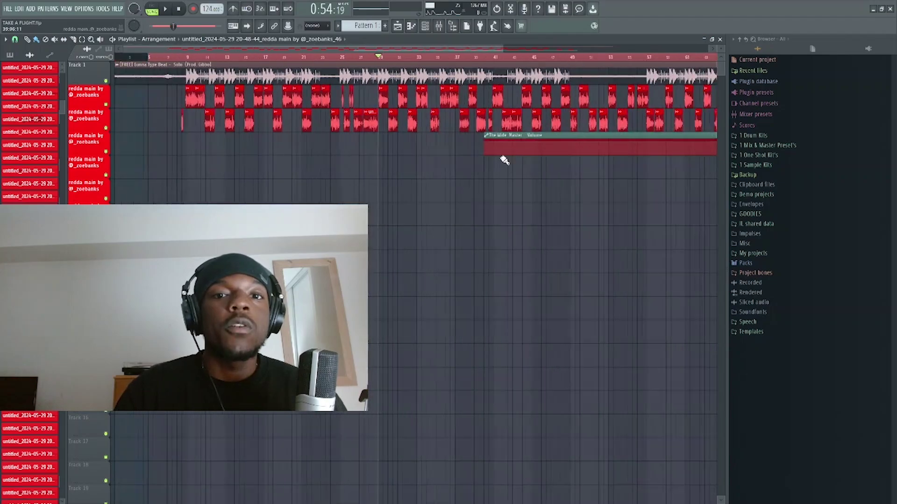
pyautogui.press('space')
pyautogui.scroll(5, 270, 187)
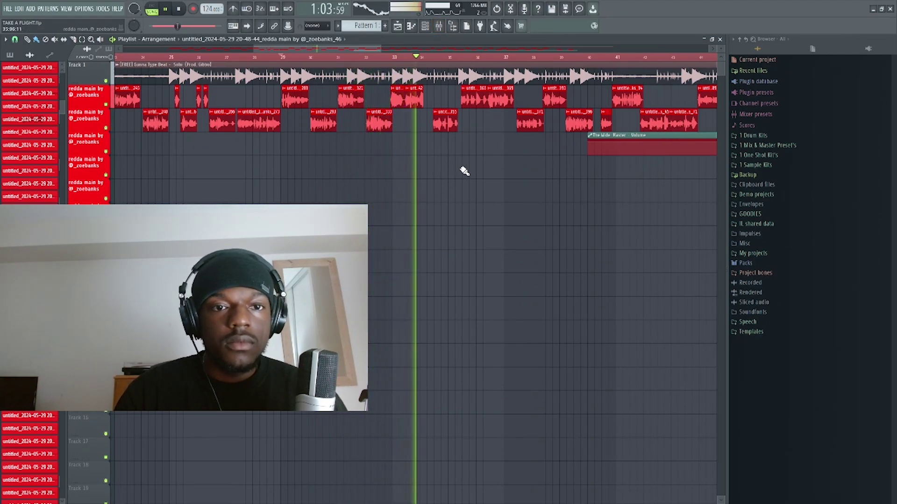
pyautogui.moveTo(453, 180); pyautogui.dragTo(370, 187)
pyautogui.scroll(3, 425, 184)
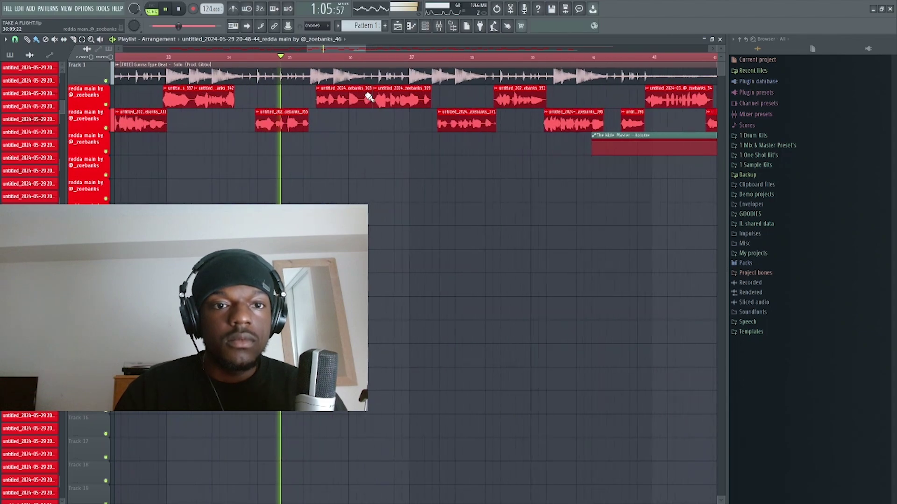
pyautogui.scroll(-5, 435, 181)
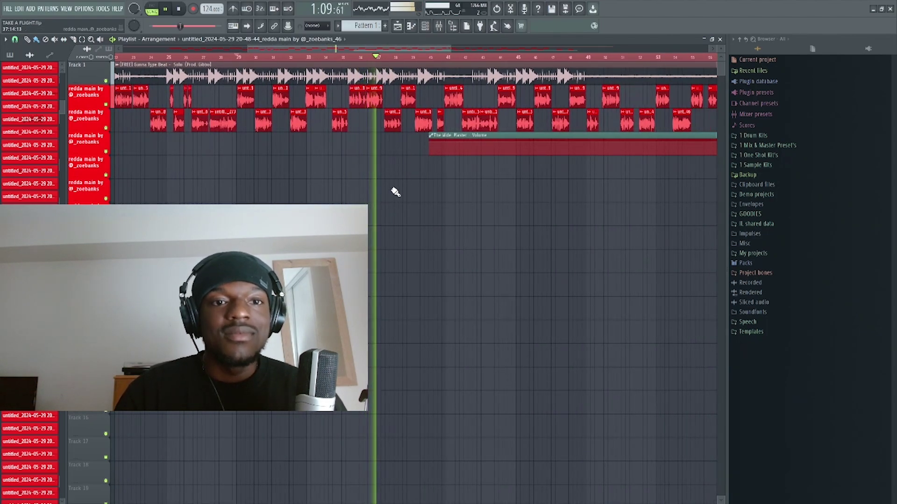
pyautogui.moveTo(456, 181); pyautogui.dragTo(370, 231)
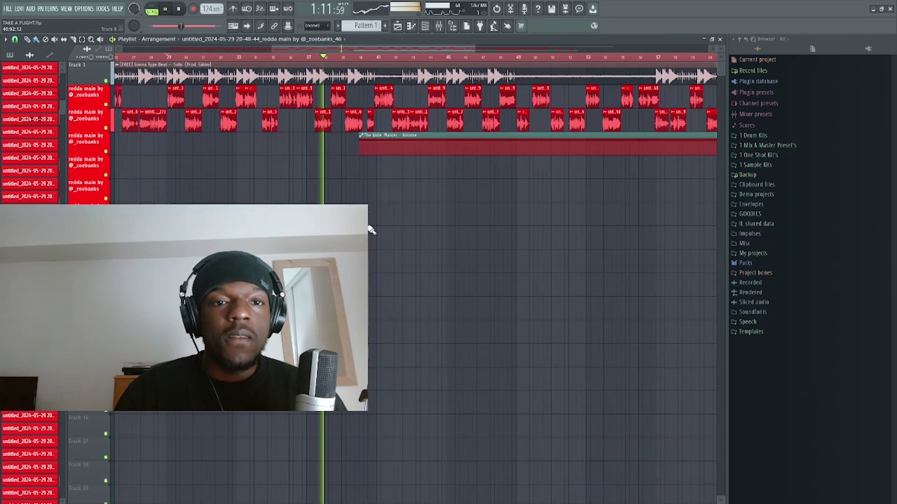
pyautogui.scroll(-4, 390, 136)
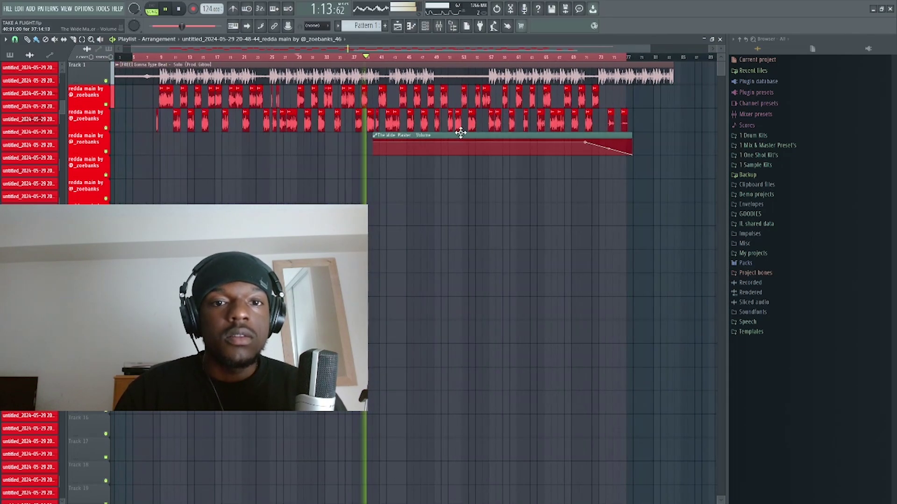
pyautogui.press('space')
# Move the playback position back to 0:15:00, just before the first long vocal clip near bar 9
pyautogui.scroll(4, 409, 174)
pyautogui.moveTo(350, 162); pyautogui.dragTo(382, 222)
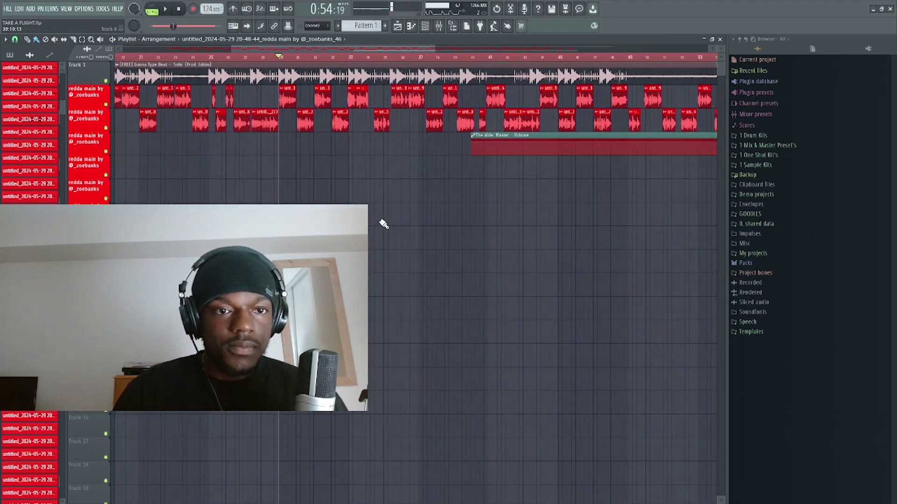
pyautogui.scroll(-5, 394, 247)
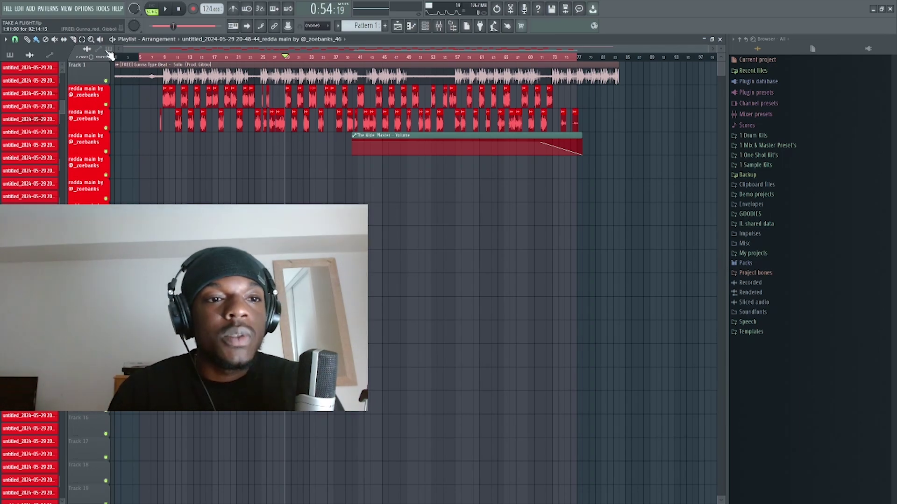
pyautogui.scroll(5, 316, 187)
pyautogui.scroll(-5, 422, 262)
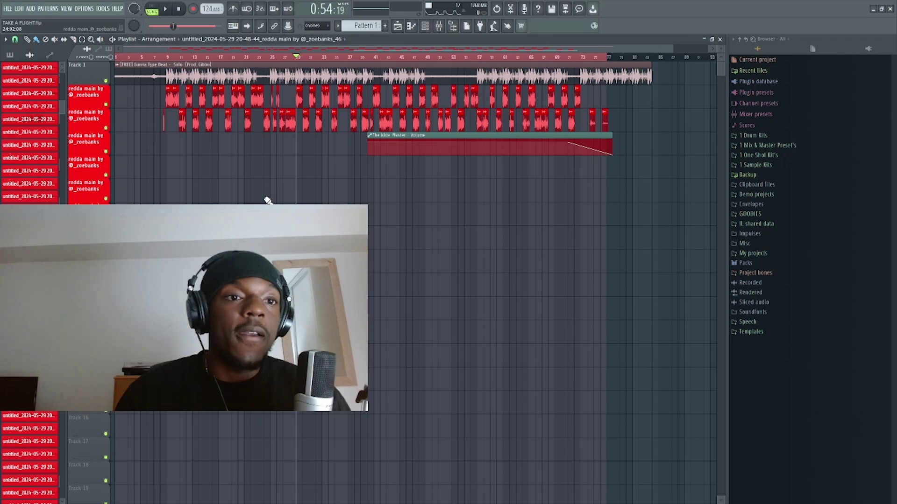
pyautogui.click(168, 57)
pyautogui.scroll(7, 192, 187)
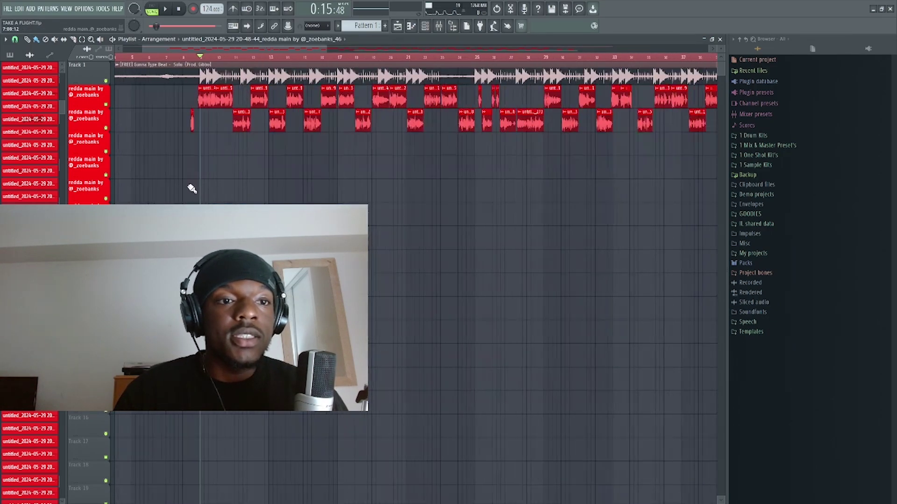
pyautogui.moveTo(232, 61); pyautogui.dragTo(206, 61)
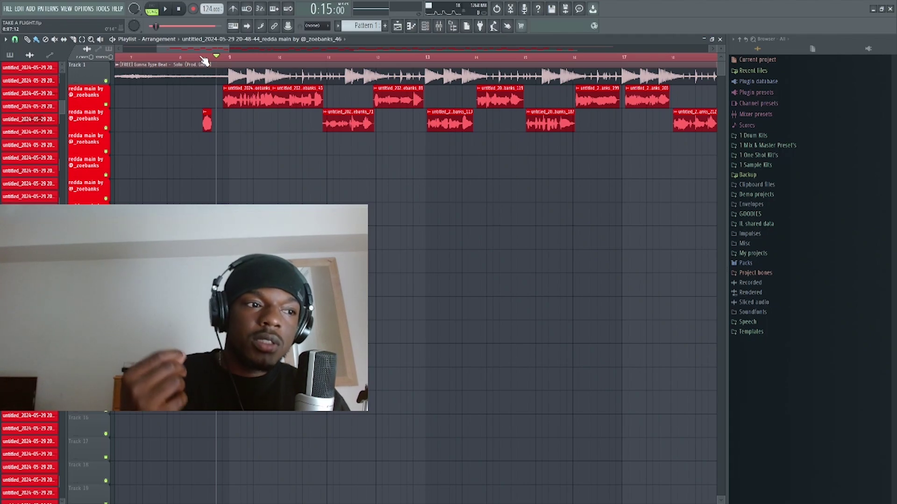
# Play the arrangement from 0:15:00 and follow the alternating vocal clips past bar 17 before stopping
pyautogui.press('space')
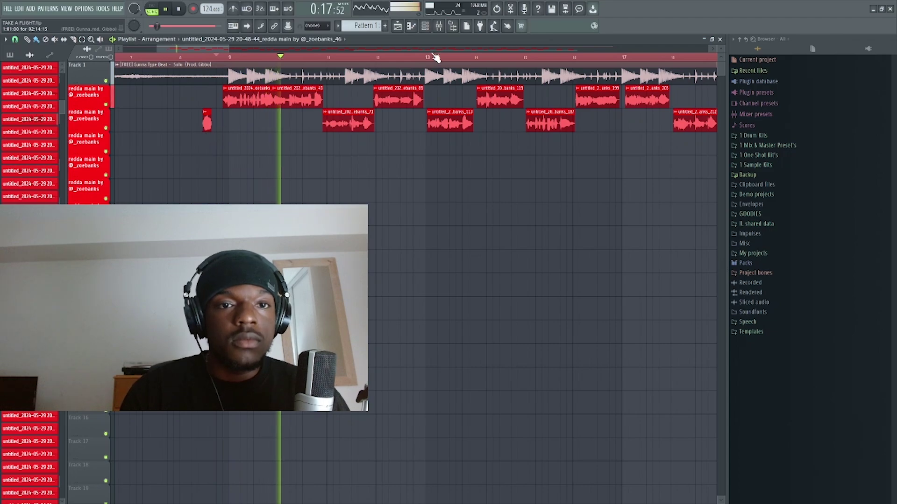
pyautogui.click(439, 26)
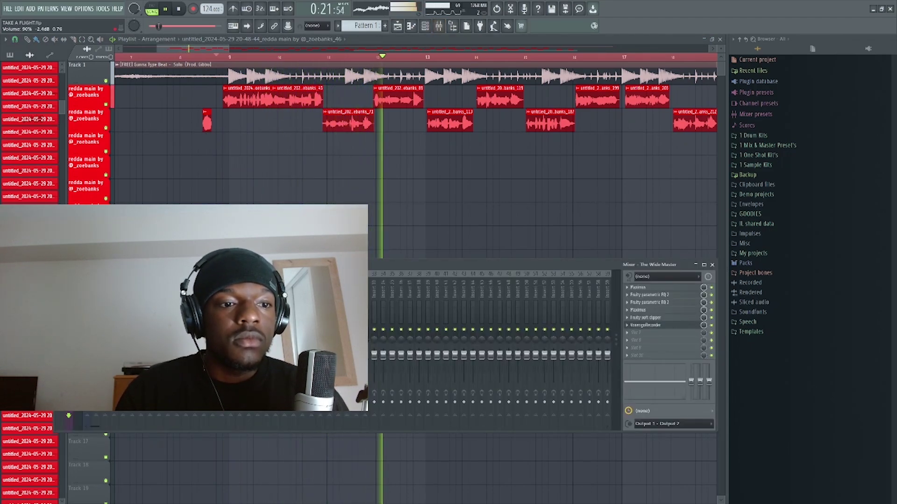
pyautogui.press('F9')
pyautogui.scroll(-4, 435, 177)
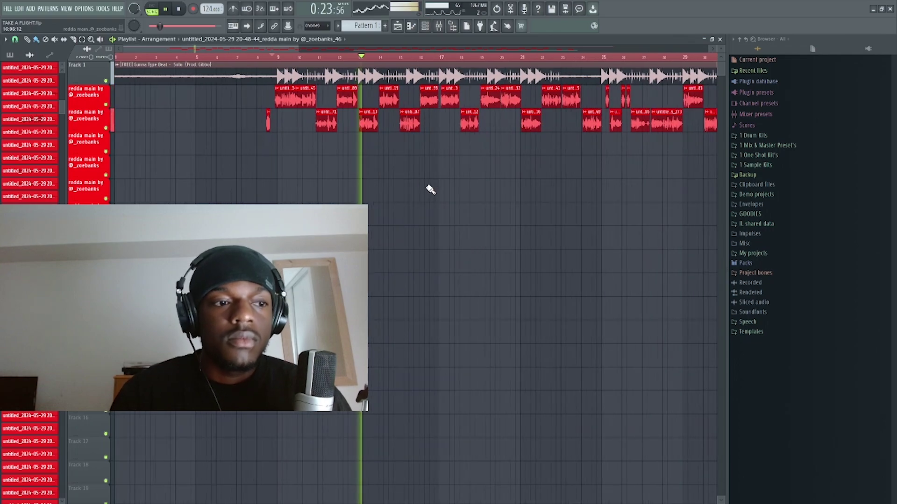
pyautogui.scroll(-1, 427, 185)
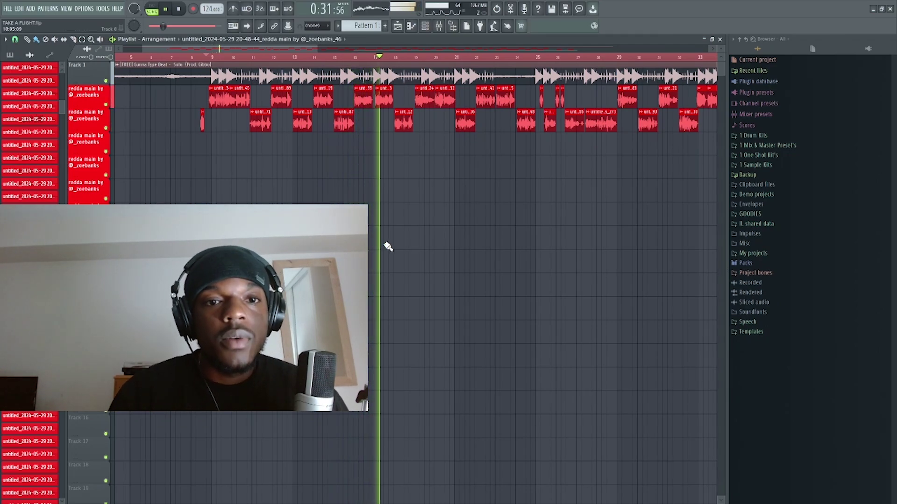
pyautogui.scroll(2, 394, 254)
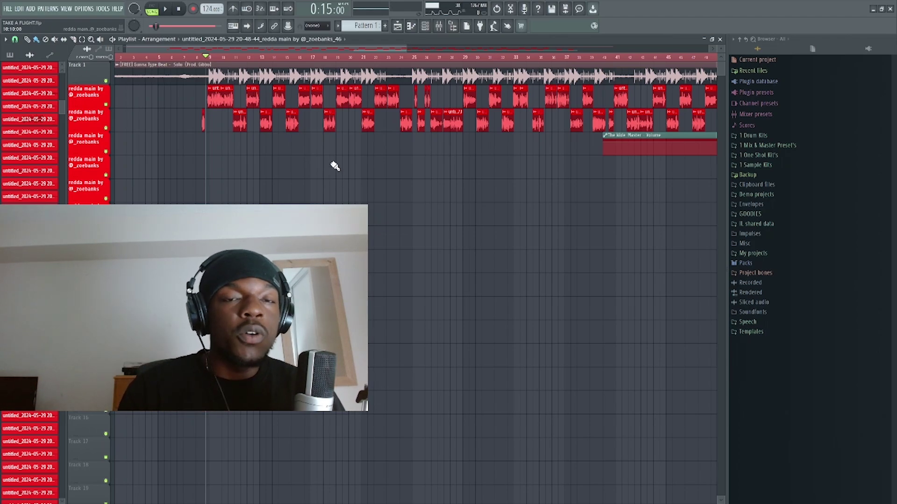
# Play the opening of the first long vocal clip from 0:15:48 at bar 9 and stop after about a second
pyautogui.scroll(3, 250, 155)
pyautogui.hscroll(-3, 275, 149)
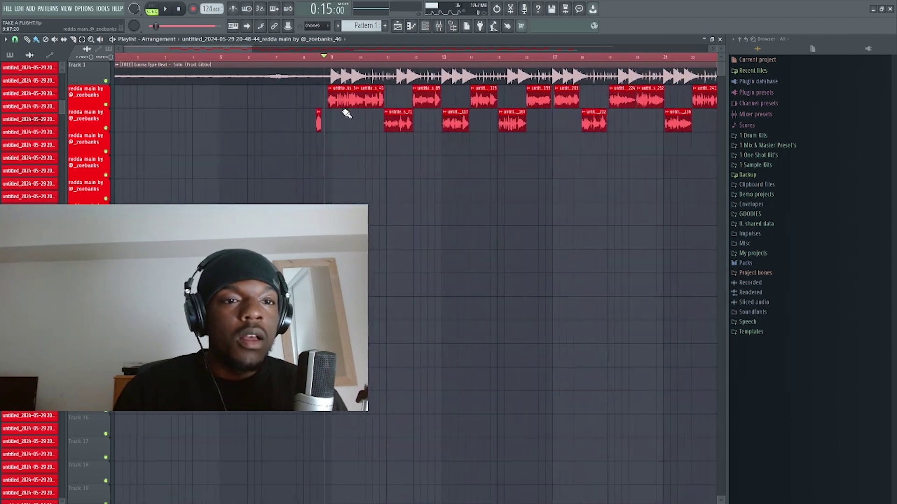
pyautogui.click(336, 58)
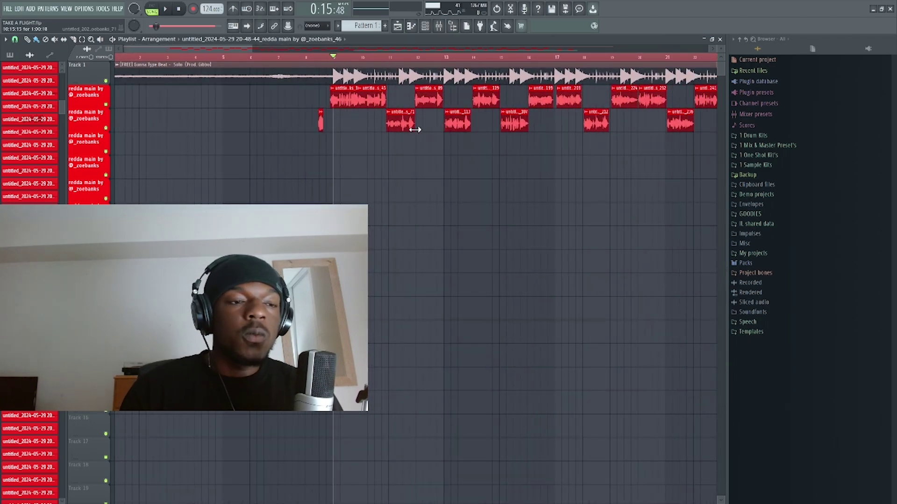
pyautogui.press('space')
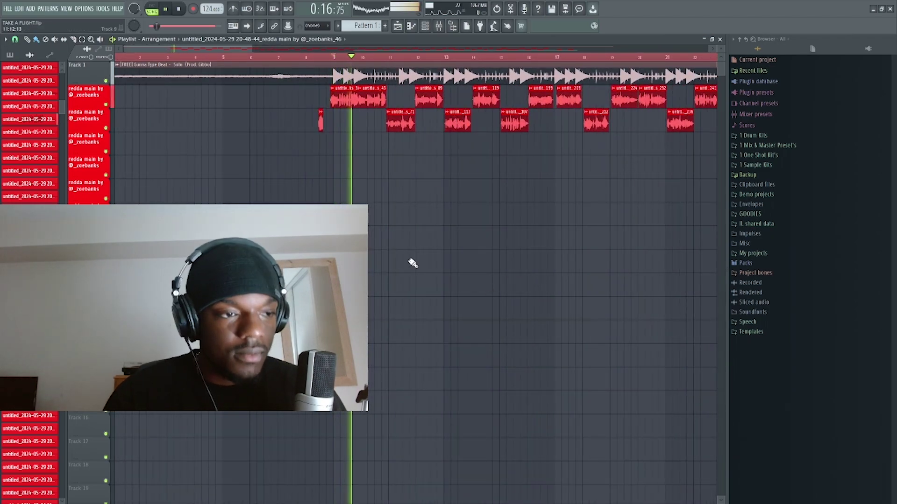
pyautogui.press('space')
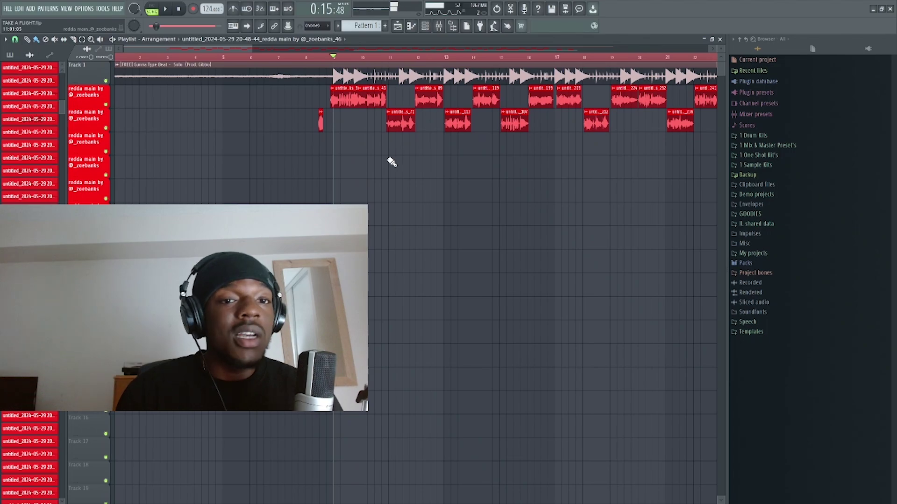
# Play the vocals again from 0:15:00 and follow the clips on both vocal tracks up close to about bar 13
pyautogui.click(372, 57)
pyautogui.click(333, 56)
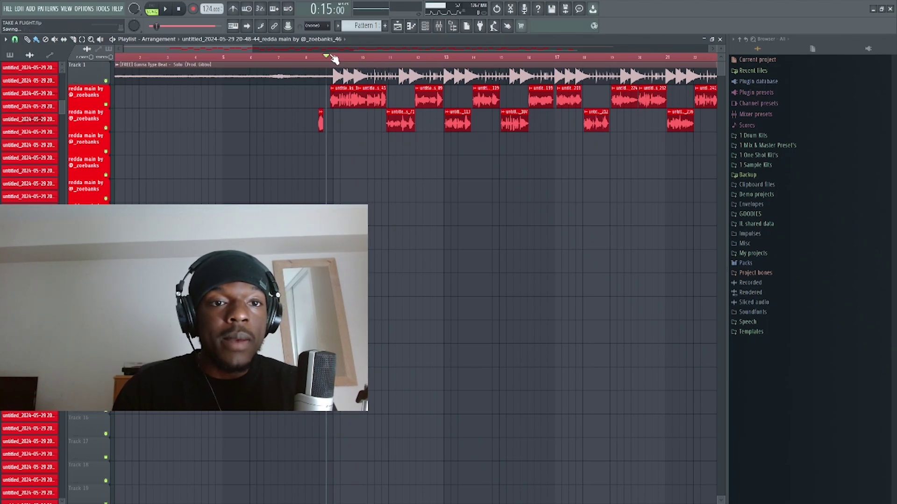
pyautogui.press('space')
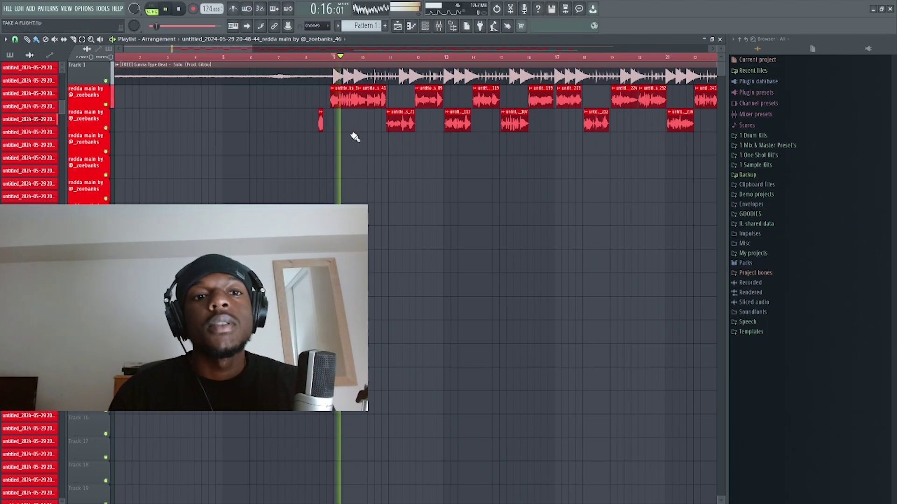
pyautogui.scroll(3, 367, 164)
pyautogui.hscroll(2, 315, 183)
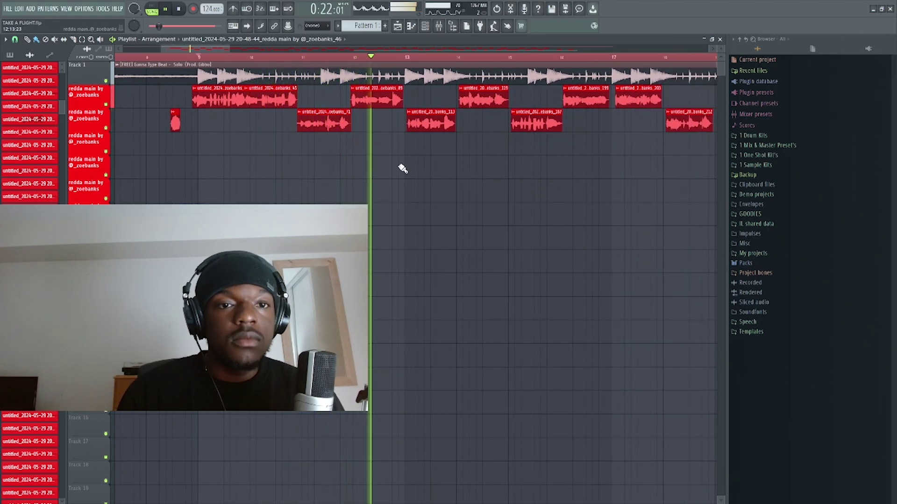
pyautogui.hscroll(3, 400, 168)
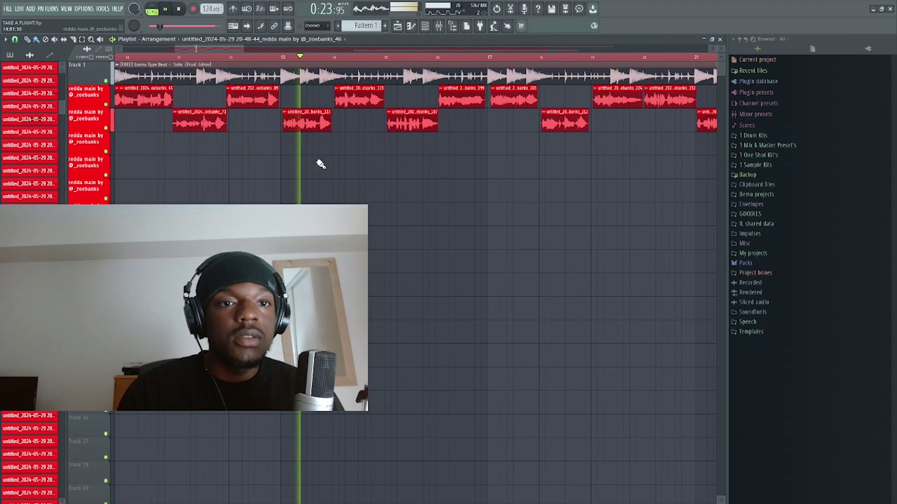
# Play from 0:20:80, just before bar 12, to hear the upper vocal track hand over to the lower one near bar 13, then stop
pyautogui.scroll(-4, 273, 97)
pyautogui.click(269, 57)
pyautogui.moveTo(269, 56); pyautogui.dragTo(257, 57)
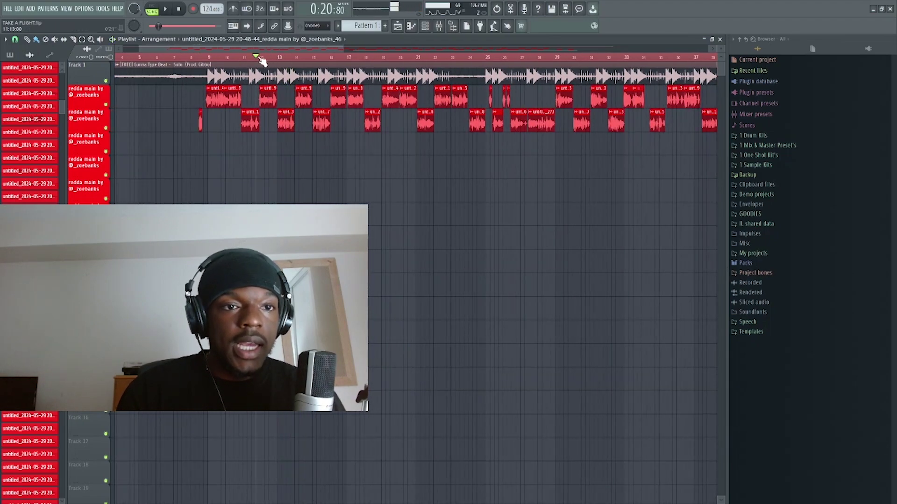
pyautogui.scroll(5, 286, 134)
pyautogui.scroll(-4, 291, 127)
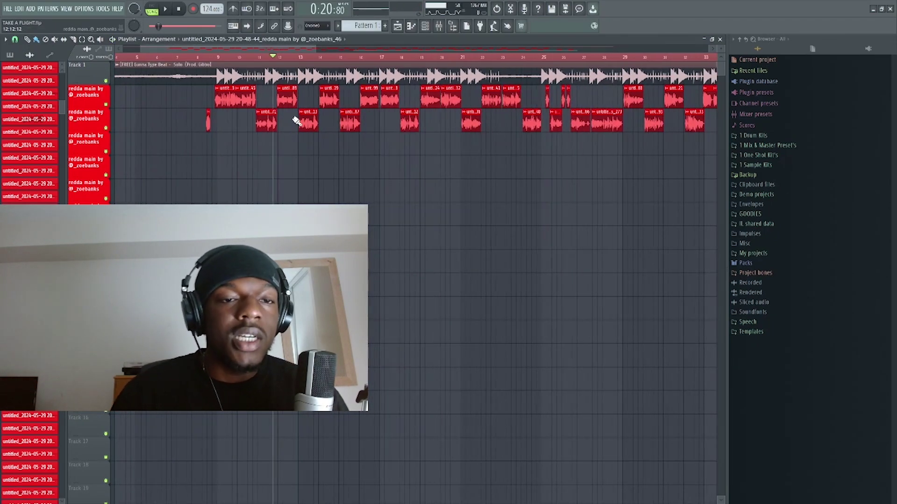
pyautogui.scroll(5, 294, 120)
pyautogui.moveTo(326, 122)
pyautogui.mouseDown()
pyautogui.moveTo(326, 144)
pyautogui.moveTo(326, 122)
pyautogui.mouseUp()
pyautogui.press('space')
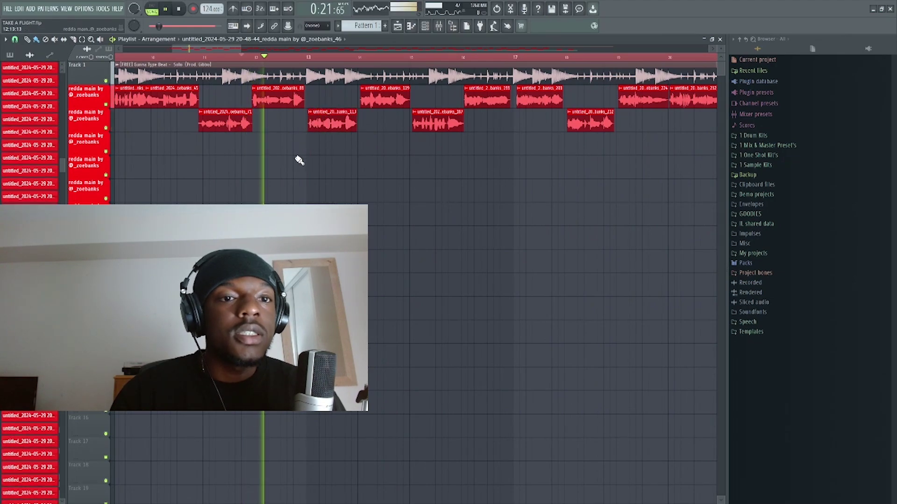
pyautogui.hscroll(-2, 322, 158)
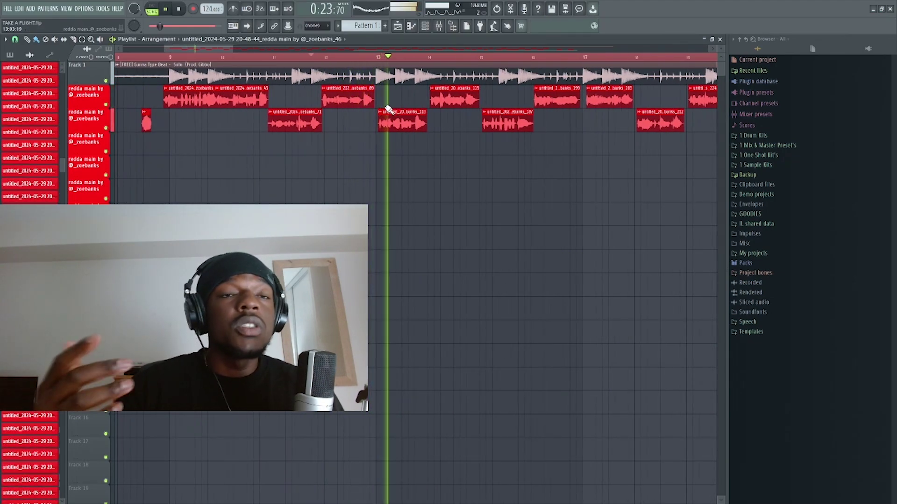
pyautogui.press('space')
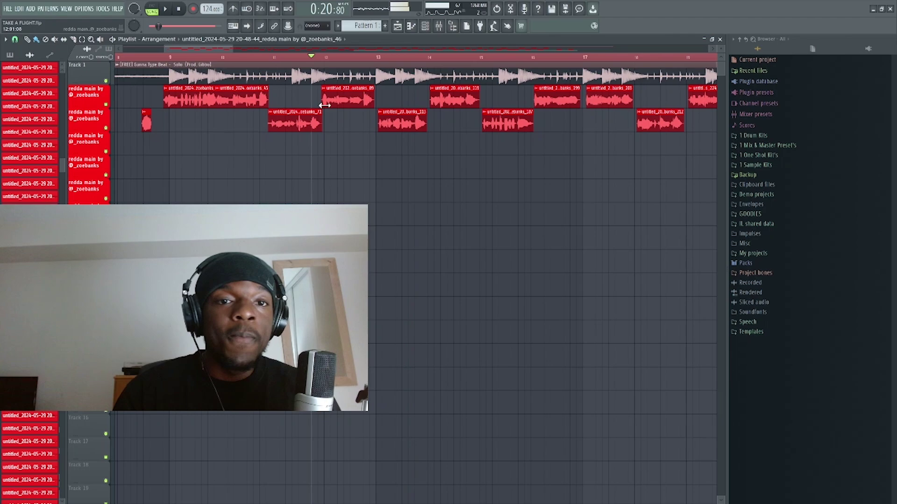
# Play the vocals from 0:15:24 and follow the switches between the two vocal tracks to about bar 18
pyautogui.click(344, 56)
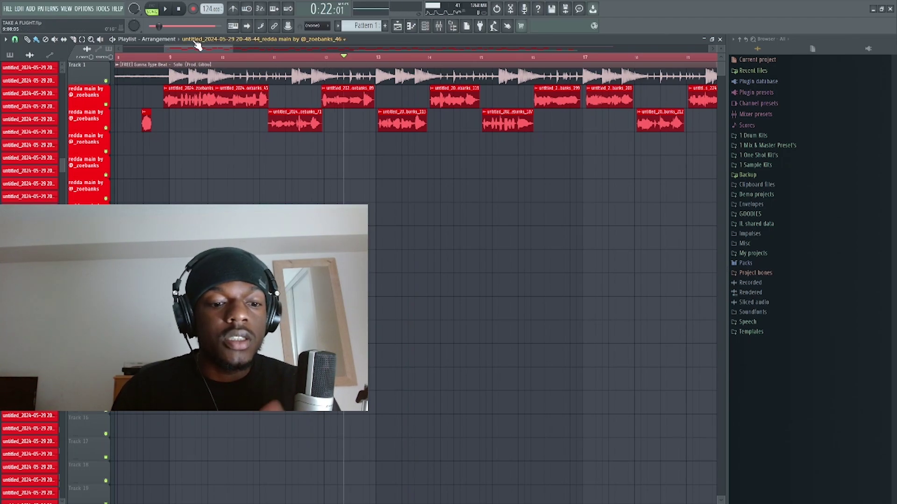
pyautogui.click(167, 57)
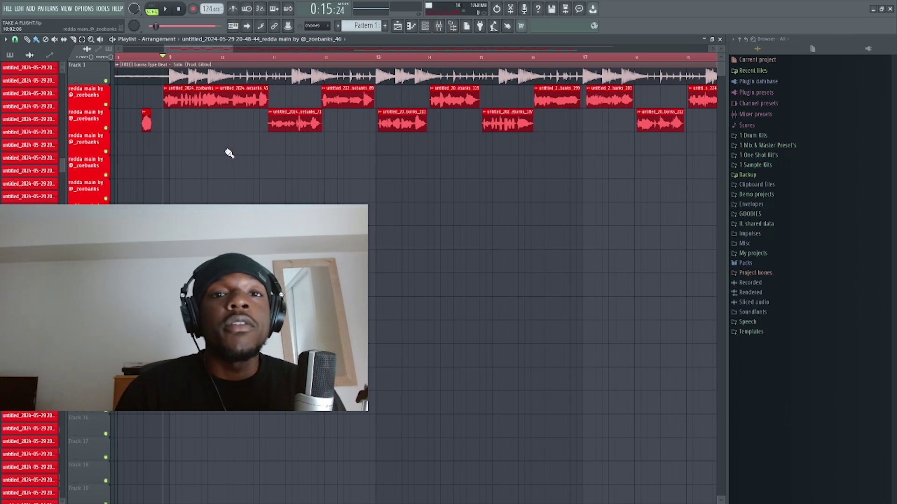
pyautogui.press('space')
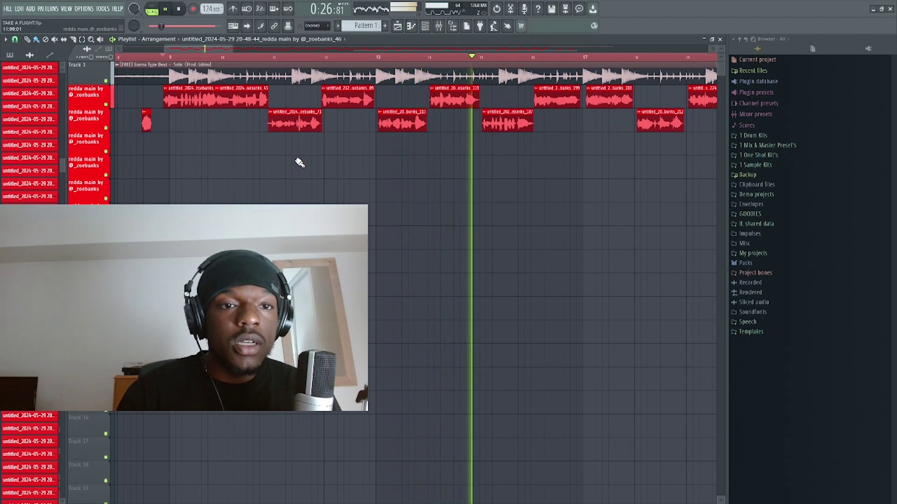
pyautogui.scroll(-3, 626, 221)
pyautogui.moveTo(423, 248); pyautogui.dragTo(313, 248)
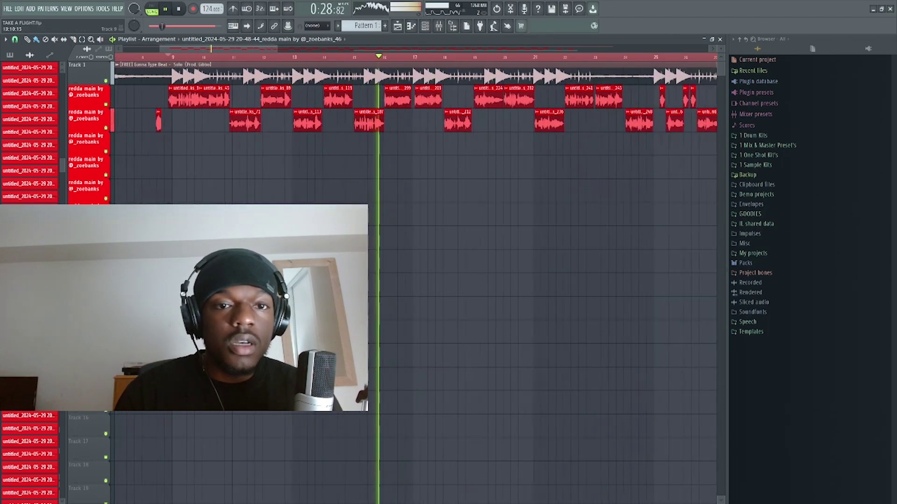
pyautogui.scroll(3, 346, 248)
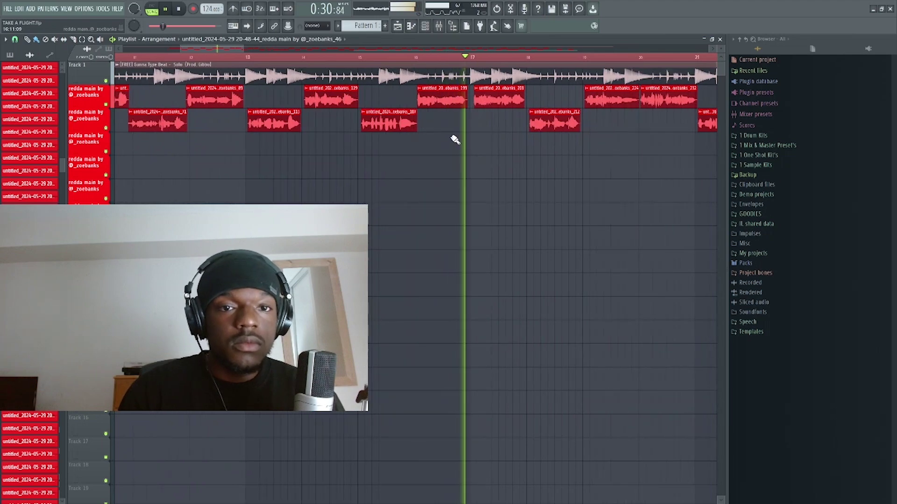
pyautogui.scroll(-3, 253, 60)
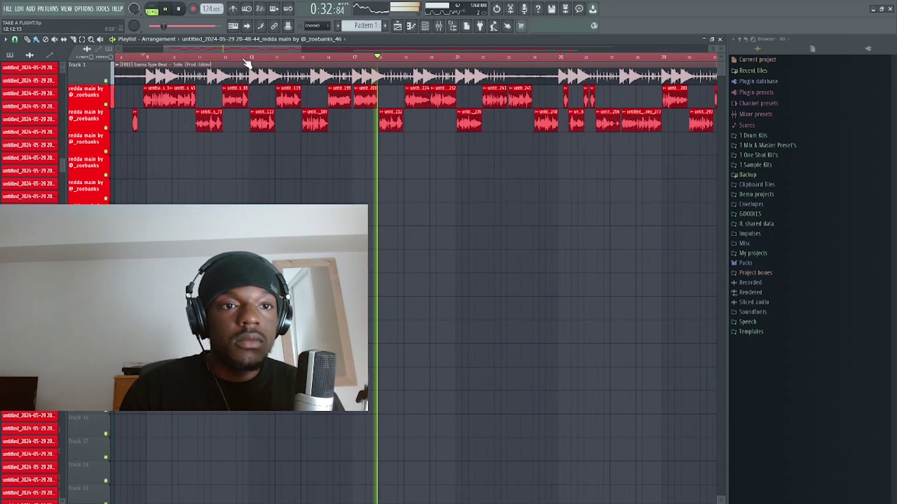
# Play the upper-track vocal clip near bar 12 from 0:21:29 and stop before bar 13
pyautogui.click(242, 58)
pyautogui.press('space')
pyautogui.click(225, 57)
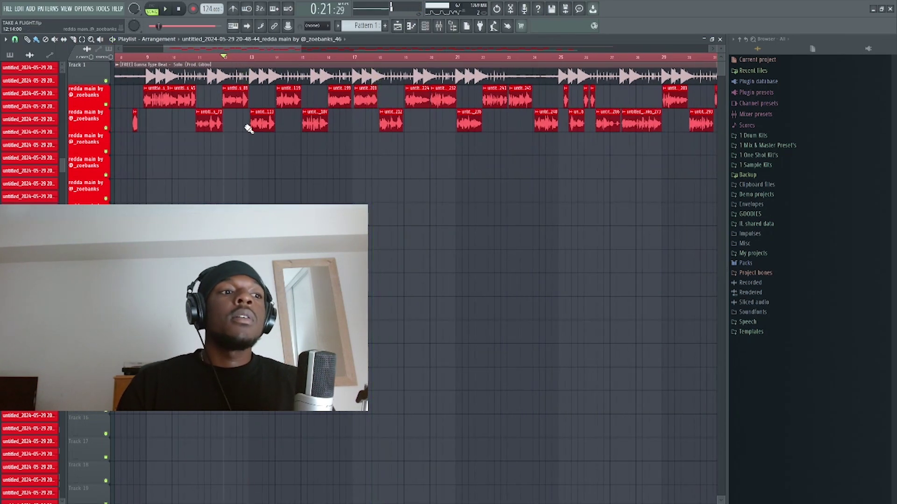
pyautogui.press('space')
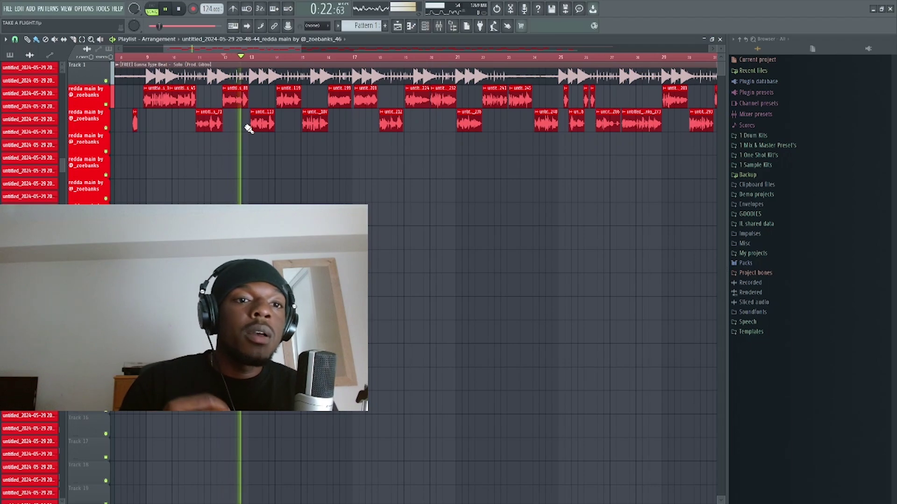
pyautogui.press('space')
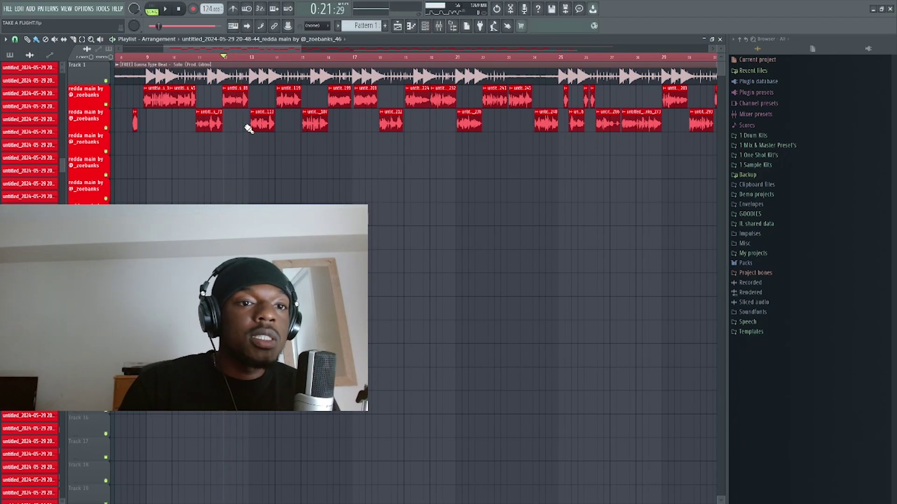
# Play the vocals from 0:15:48 at bar 9 and follow the alternating clips on both vocal tracks to about bar 15
pyautogui.click(251, 56)
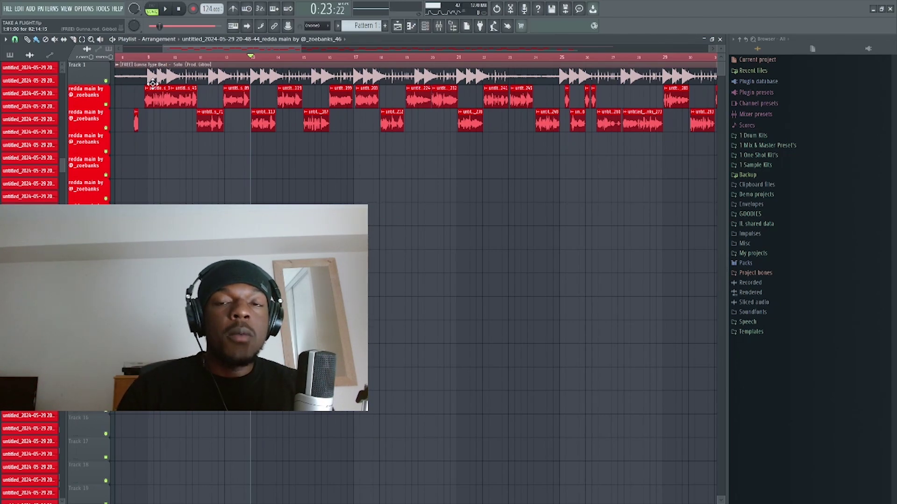
pyautogui.click(148, 57)
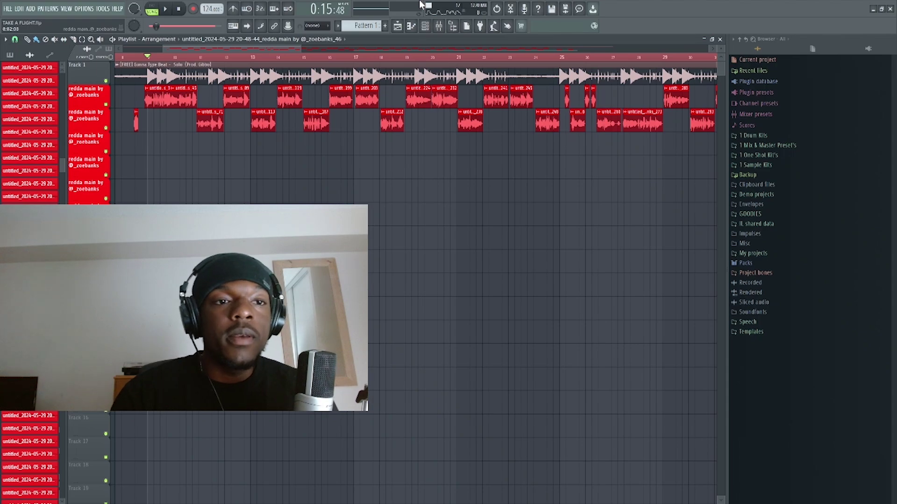
pyautogui.hscroll(-5, 334, 309)
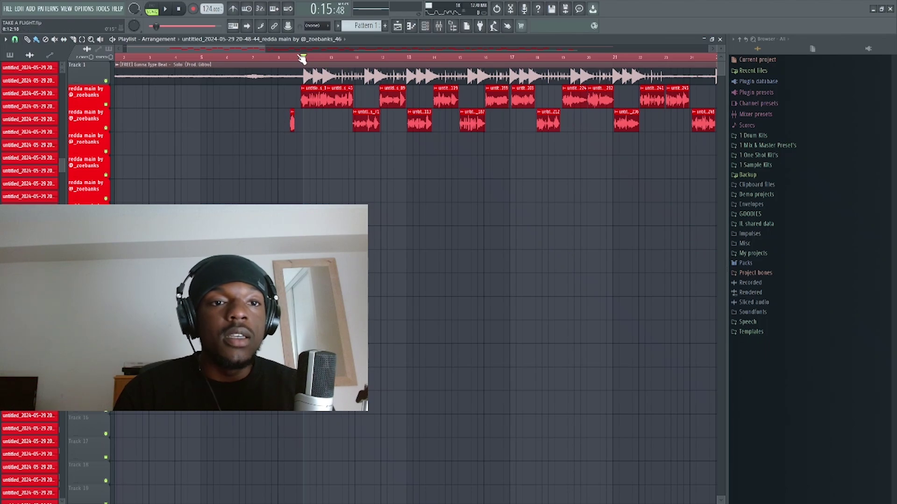
pyautogui.scroll(4, 304, 61)
pyautogui.press('space')
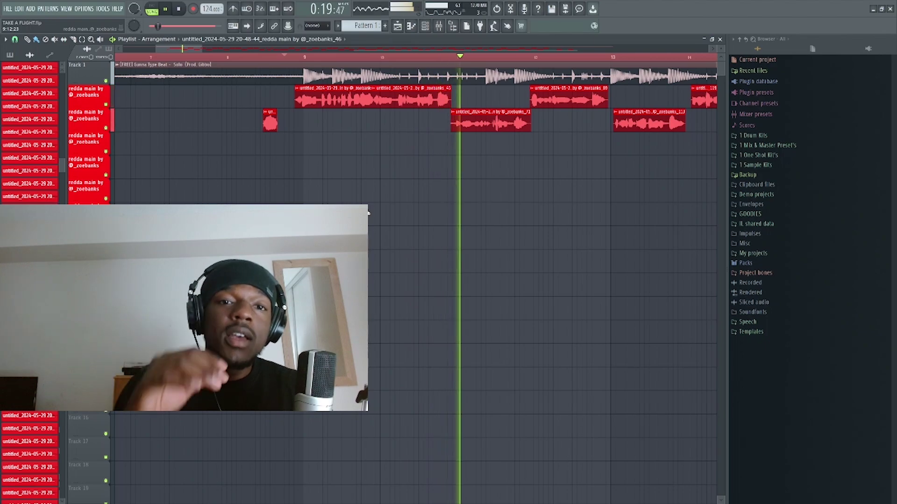
pyautogui.scroll(-4, 364, 240)
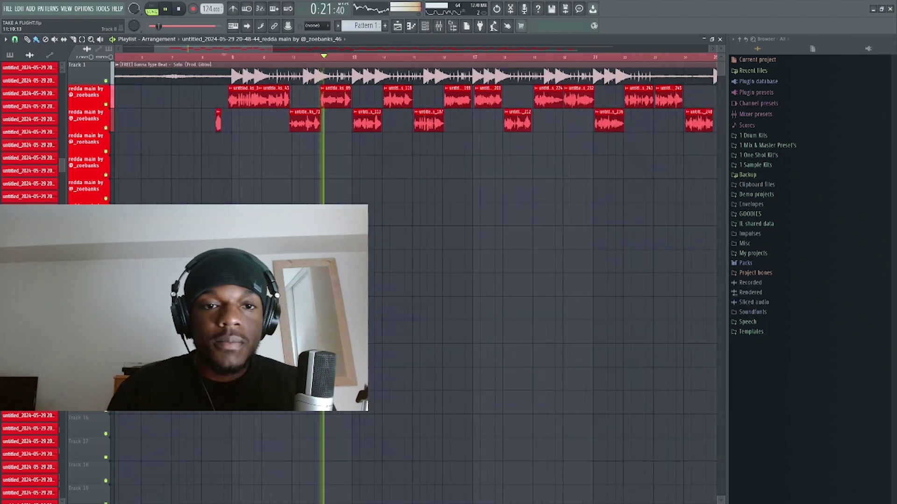
pyautogui.scroll(-1, 331, 238)
pyautogui.scroll(2, 327, 238)
pyautogui.scroll(2, 327, 243)
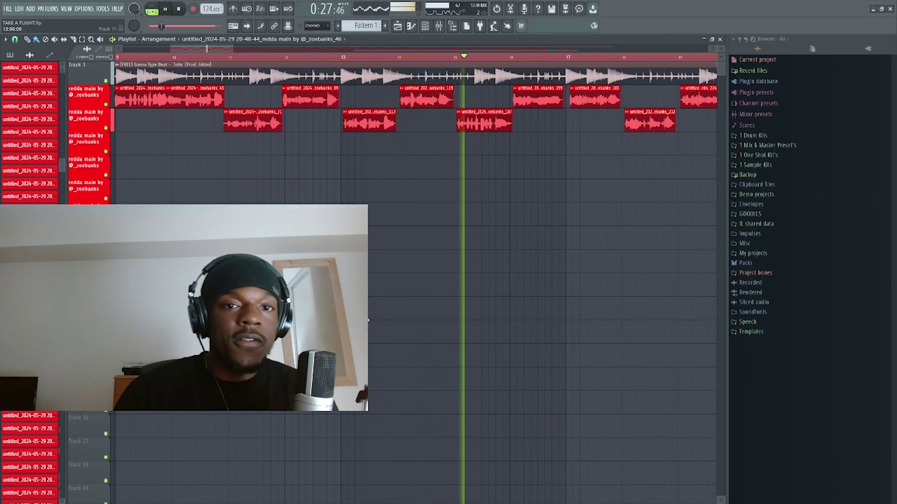
# Follow the continuing playback across both vocal tracks from about bar 15 to bar 23
pyautogui.scroll(-2, 406, 260)
pyautogui.scroll(-1, 406, 260)
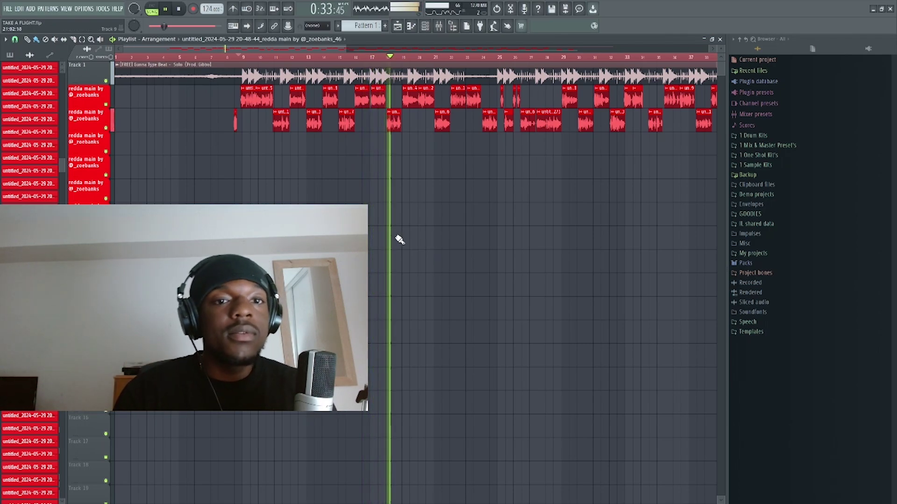
pyautogui.scroll(2, 438, 203)
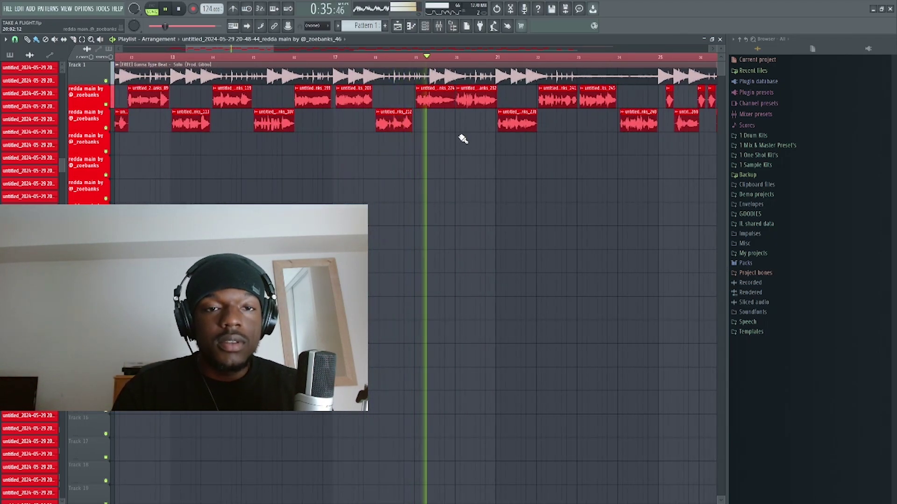
pyautogui.scroll(-3, 444, 196)
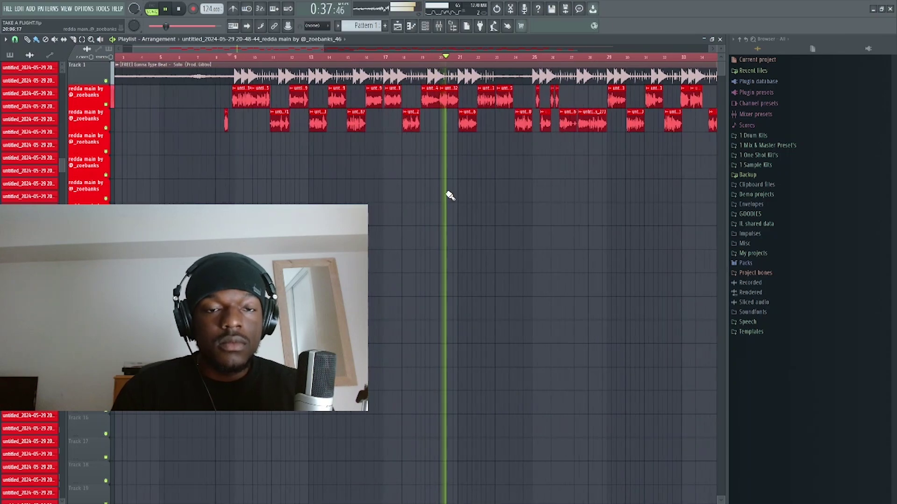
pyautogui.moveTo(503, 207); pyautogui.dragTo(411, 196)
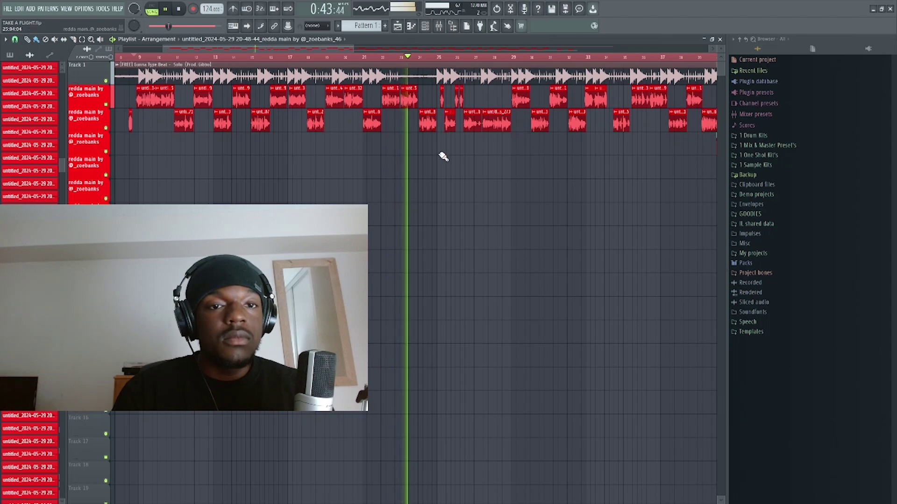
# Follow the playback through the short clips after bar 25 to about bar 27, then stop
pyautogui.scroll(1, 434, 196)
pyautogui.scroll(2, 434, 196)
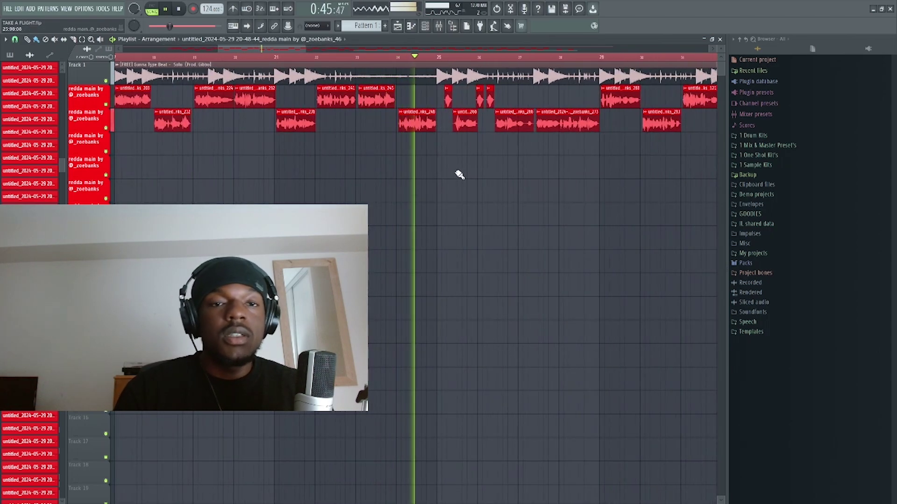
pyautogui.scroll(-3, 518, 234)
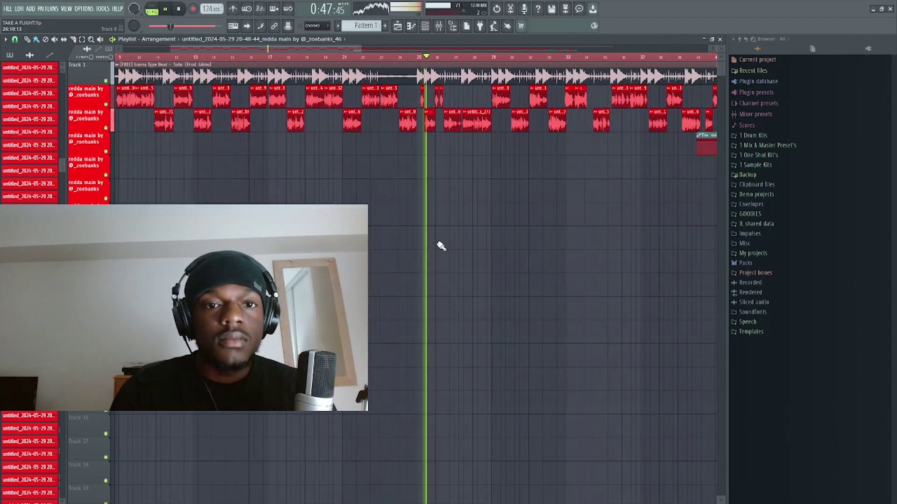
pyautogui.scroll(2, 474, 201)
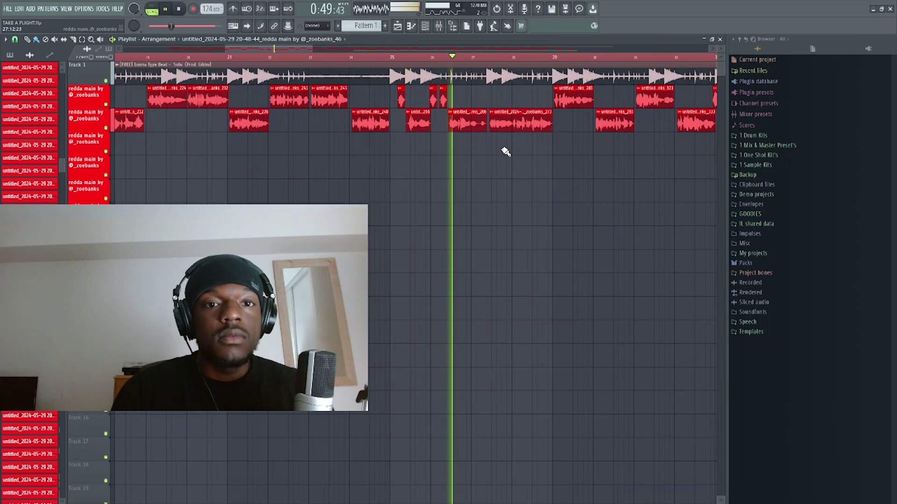
pyautogui.hscroll(4, 390, 266)
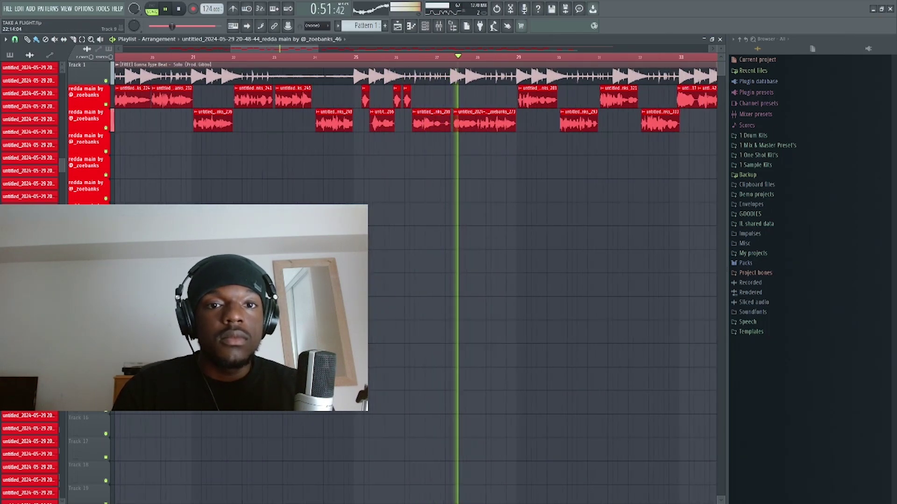
pyautogui.press('space')
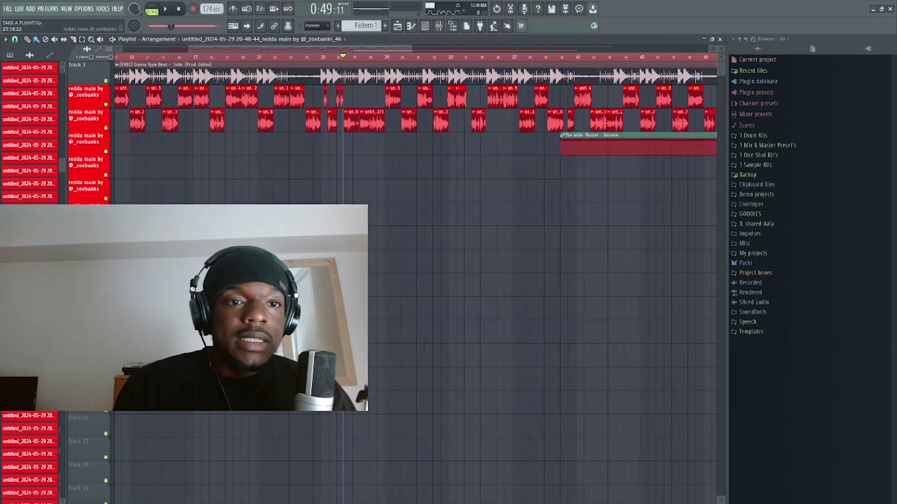
# Examine how the vocal clips alternate between the two tracks across the whole arrangement
pyautogui.scroll(-1, 332, 194)
pyautogui.scroll(1, 331, 194)
pyautogui.scroll(-3, 408, 299)
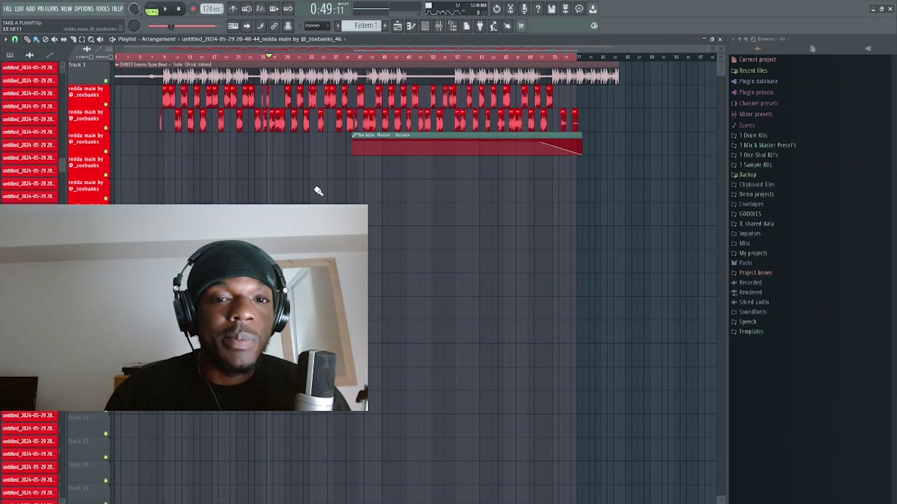
pyautogui.scroll(3, 197, 189)
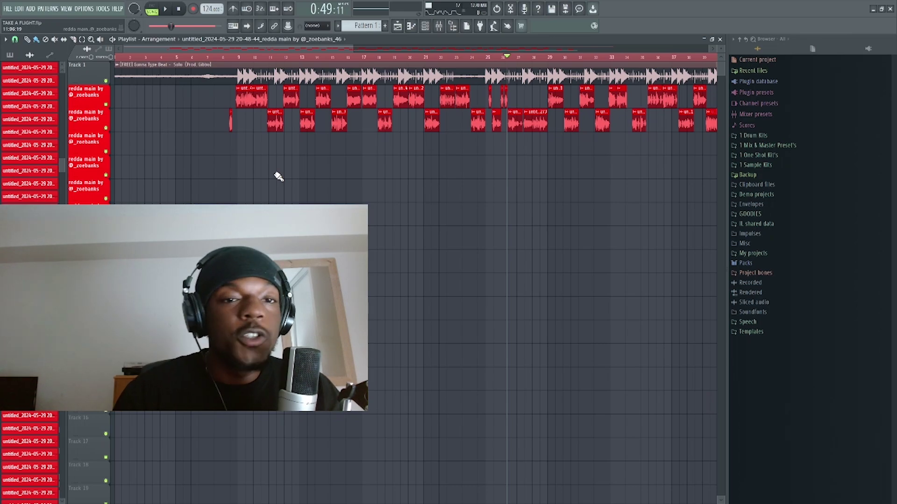
# Return the playhead to 0:15:48 and examine the first vocal clips around bar 9 up close
pyautogui.click(236, 60)
pyautogui.scroll(3, 236, 59)
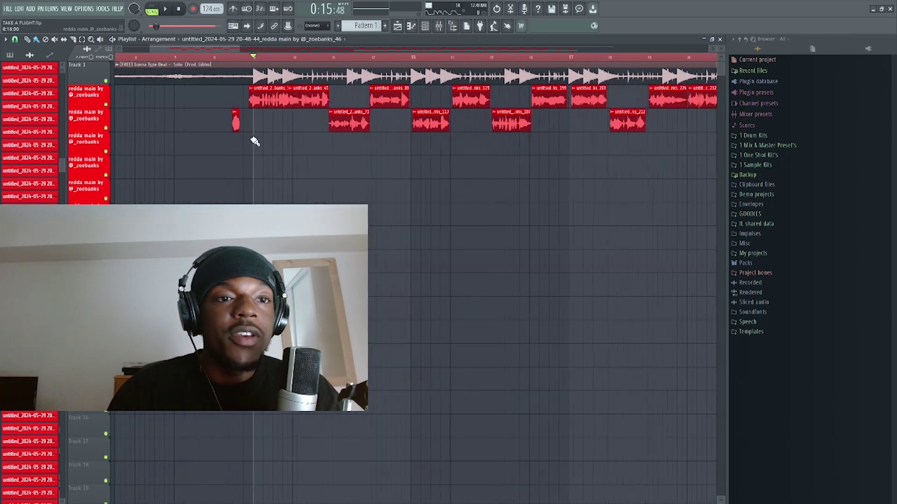
pyautogui.scroll(4, 290, 177)
pyautogui.moveTo(298, 194); pyautogui.dragTo(522, 206)
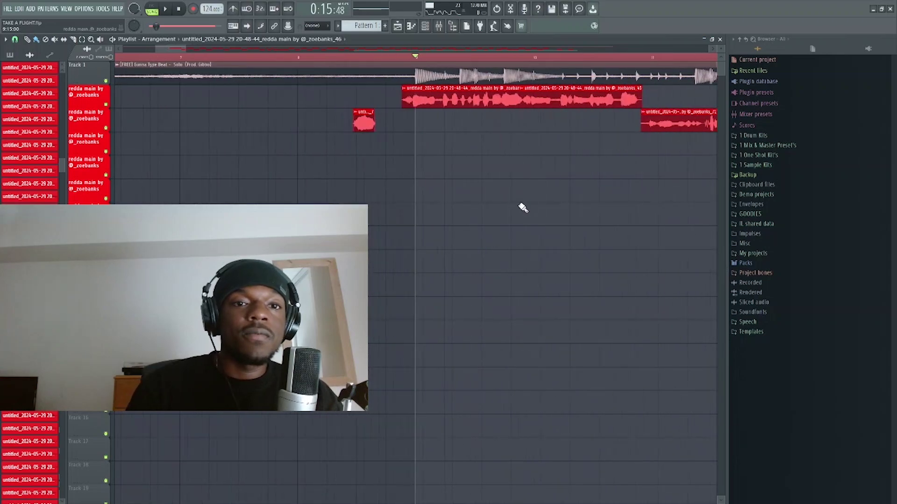
pyautogui.scroll(-3, 511, 209)
pyautogui.scroll(1, 509, 218)
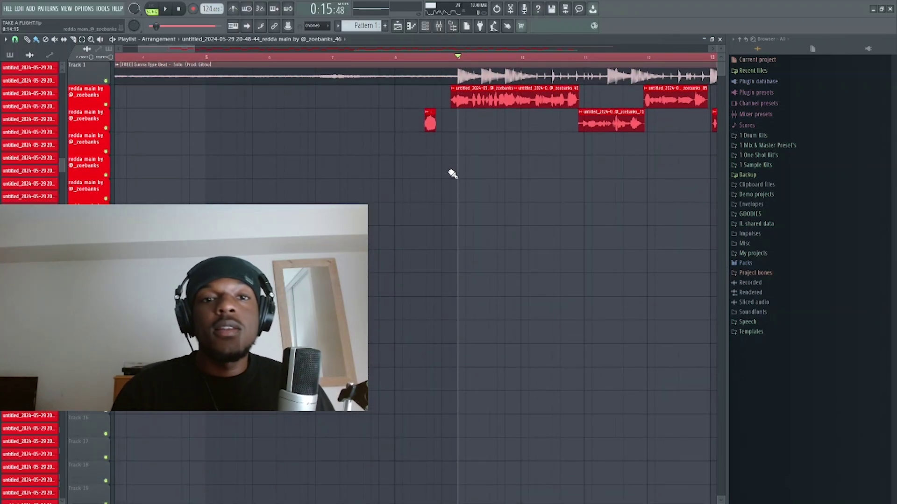
# Play the adjoining upper-track clips near bar 36 from 1:07:25 and stop before bar 37
pyautogui.scroll(-6, 335, 180)
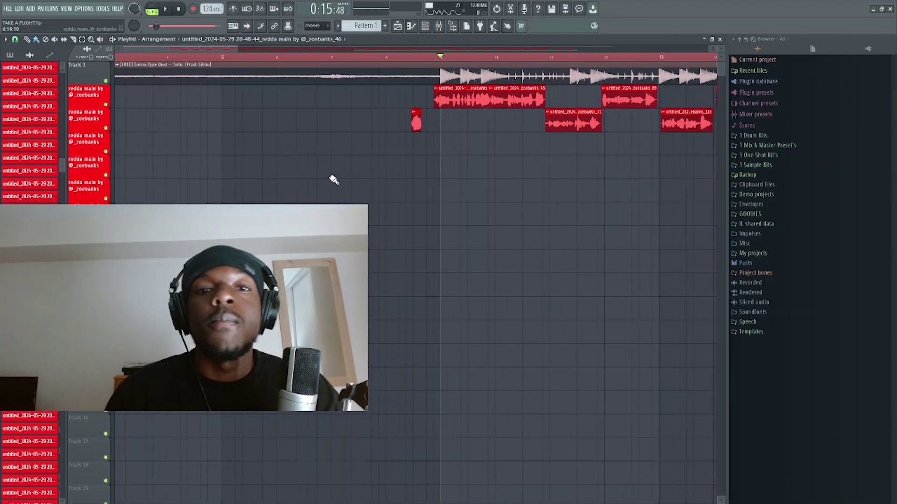
pyautogui.scroll(-6, 410, 197)
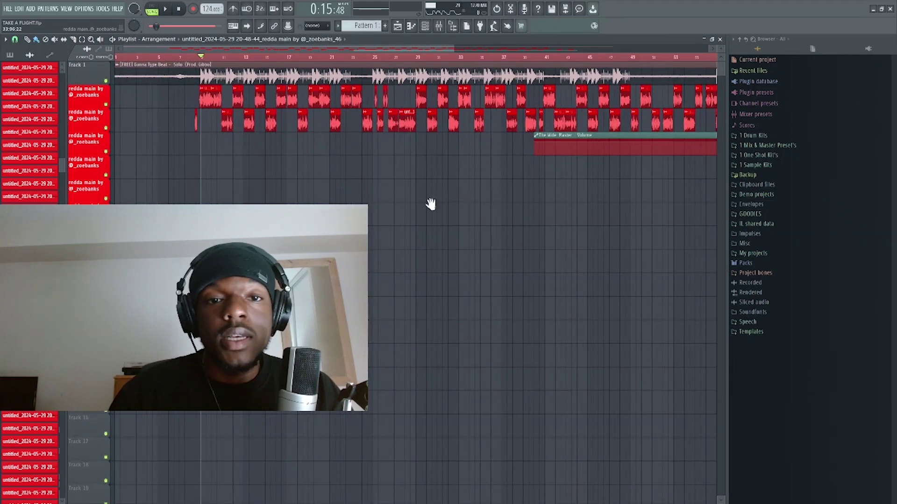
pyautogui.moveTo(430, 205); pyautogui.dragTo(376, 92)
pyautogui.click(345, 61)
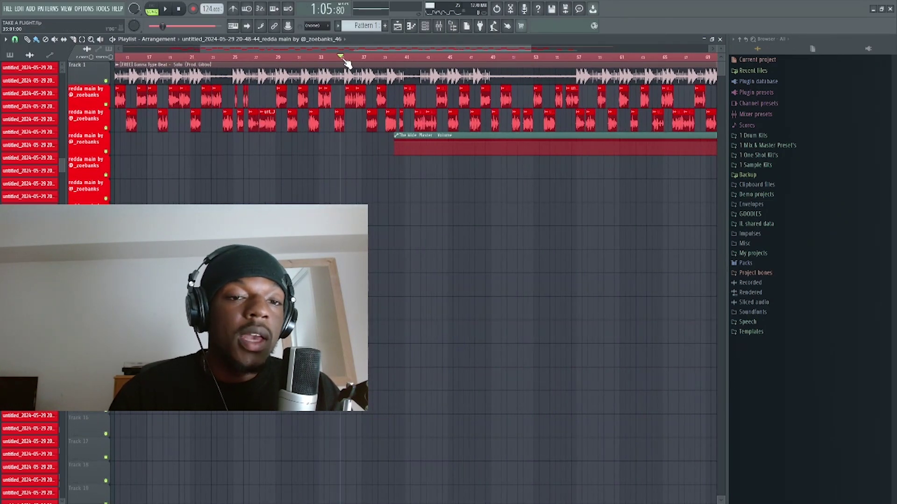
pyautogui.scroll(5, 338, 63)
pyautogui.scroll(1, 344, 134)
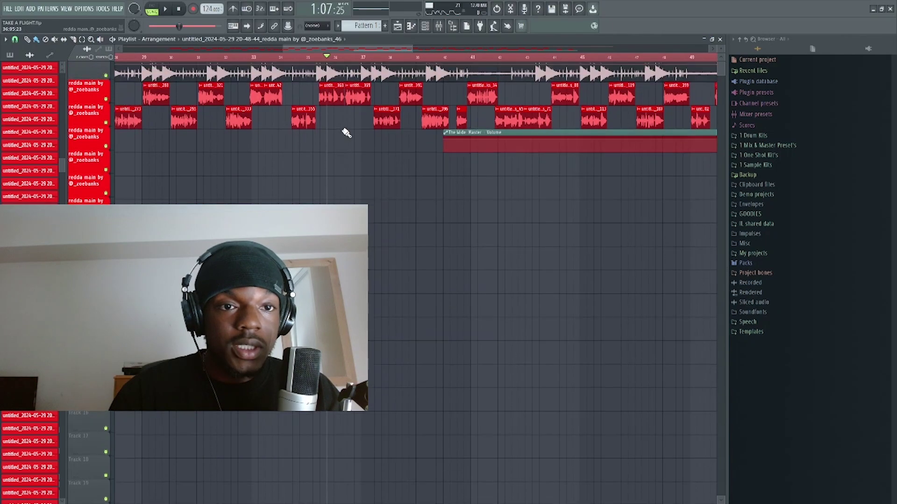
pyautogui.press('space')
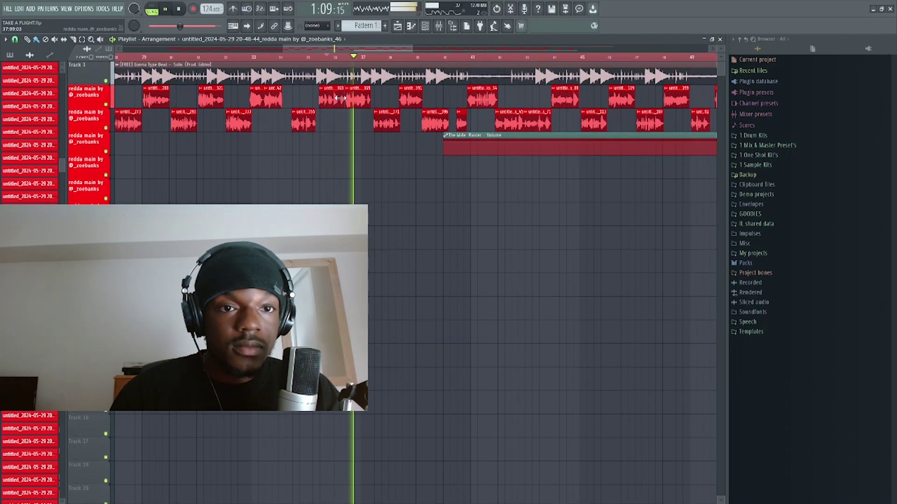
pyautogui.press('space')
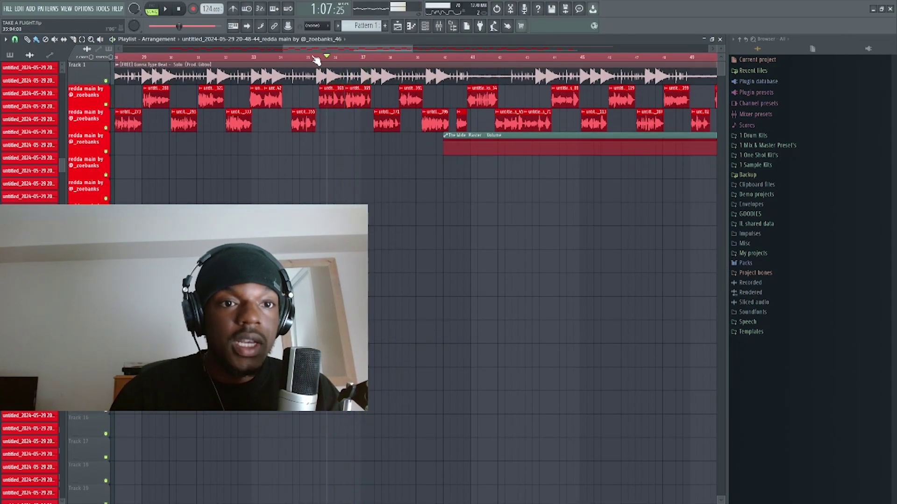
# Play the upper-track vocal clips from 1:02:10 at bar 33 to just past bar 34, then stop
pyautogui.click(286, 59)
pyautogui.press('space')
pyautogui.click(257, 60)
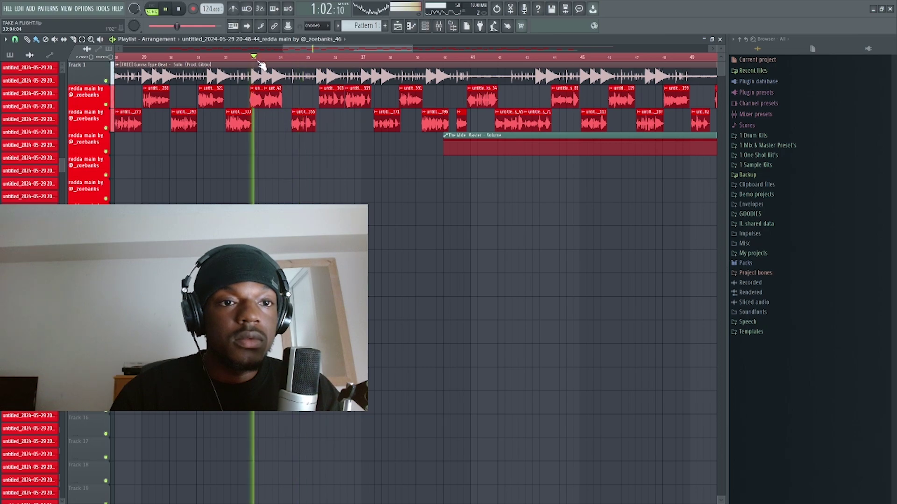
pyautogui.scroll(2, 289, 100)
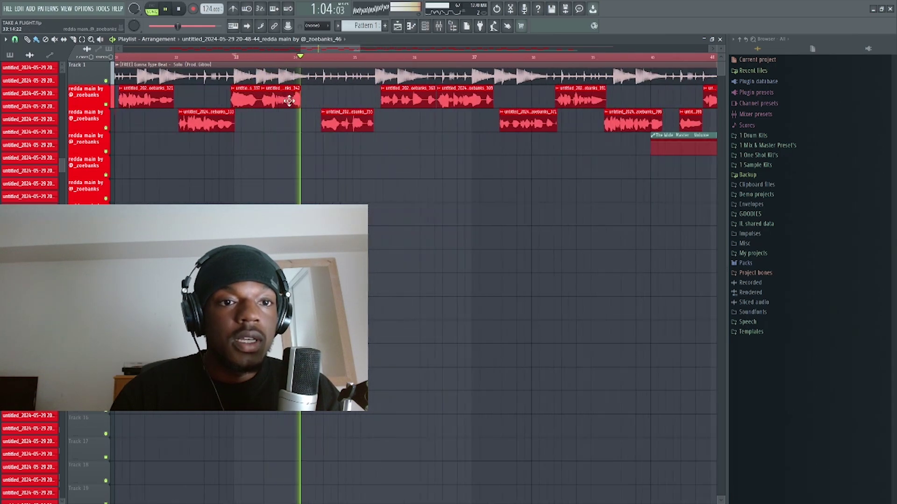
pyautogui.press('space')
# Play from 1:02:90, between bars 33 and 34, and follow both vocal tracks to about bar 39, then stop
pyautogui.click(264, 60)
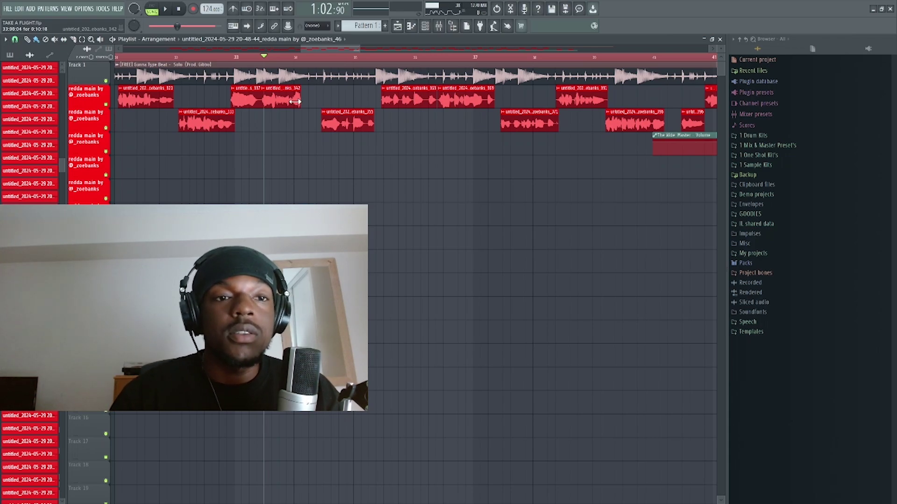
pyautogui.press('space')
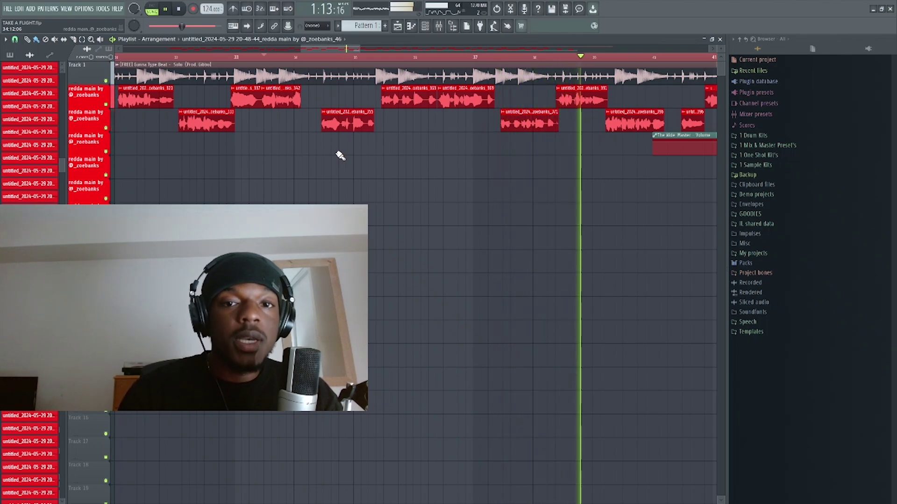
pyautogui.scroll(-4, 364, 187)
pyautogui.press('space')
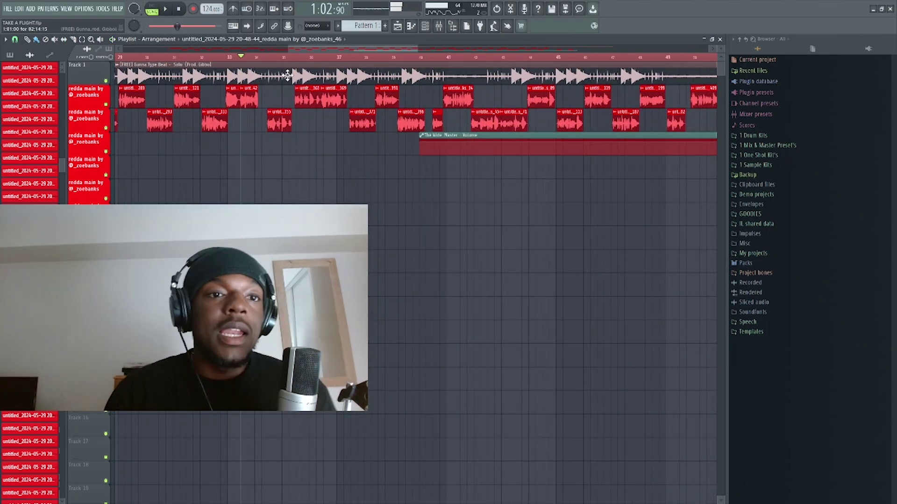
# Move the playhead to 1:04:83 and examine the start of the lower-track vocal clip near bar 34 up close
pyautogui.click(263, 57)
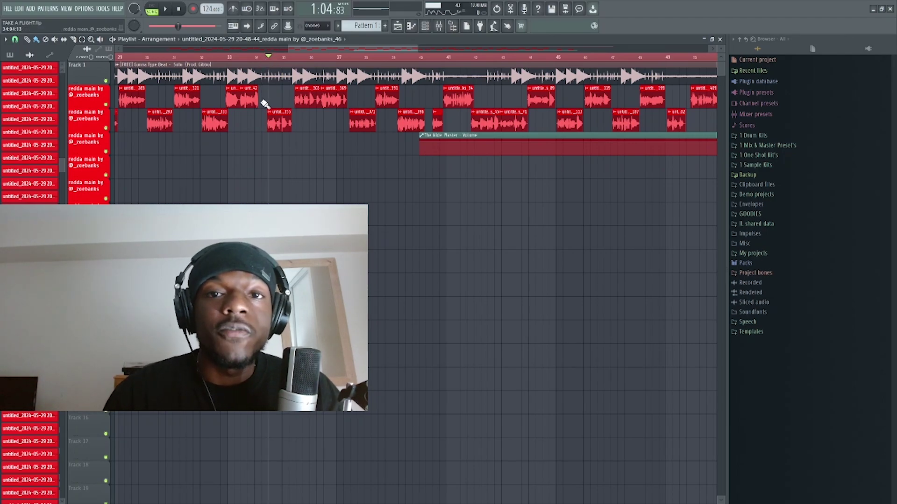
pyautogui.scroll(4, 271, 180)
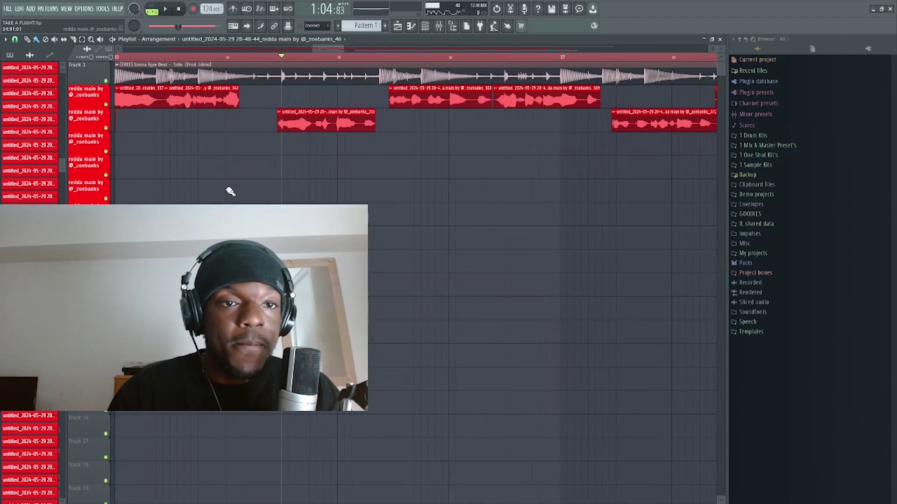
pyautogui.scroll(3, 238, 196)
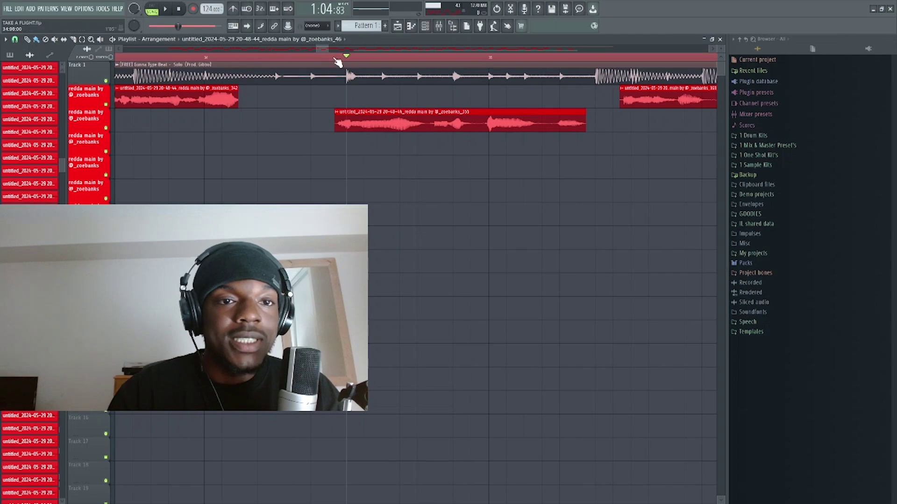
pyautogui.scroll(3, 341, 144)
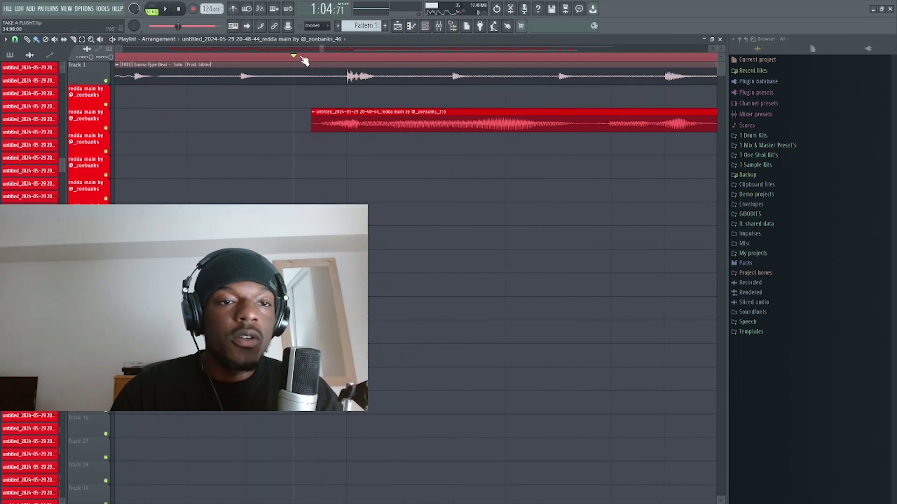
pyautogui.scroll(-6, 322, 126)
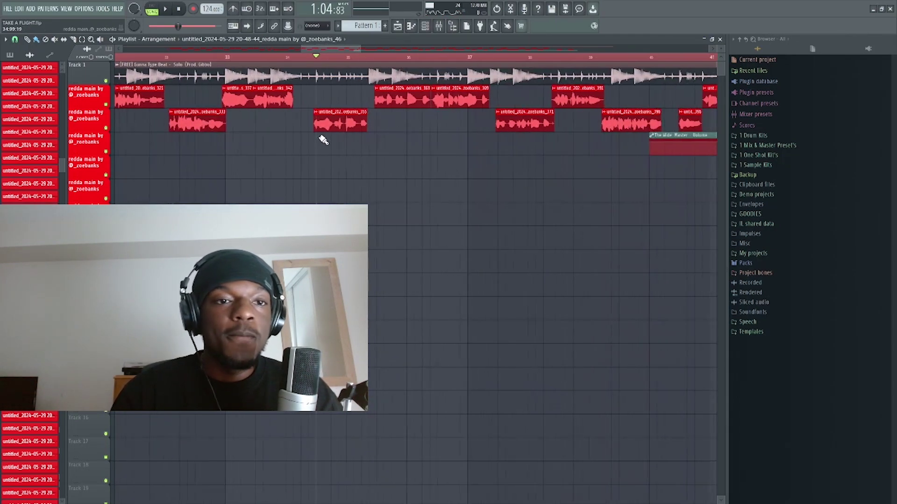
pyautogui.scroll(-2, 239, 196)
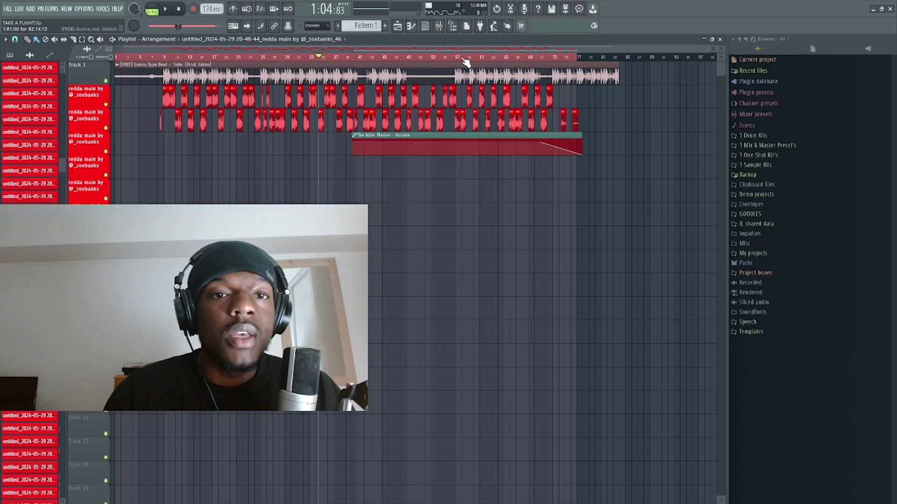
# Show the main vocal's mixer insert and inspect its SSLChannel Mono and LA-2A compressor, including the compressor's preset list
pyautogui.click(445, 27)
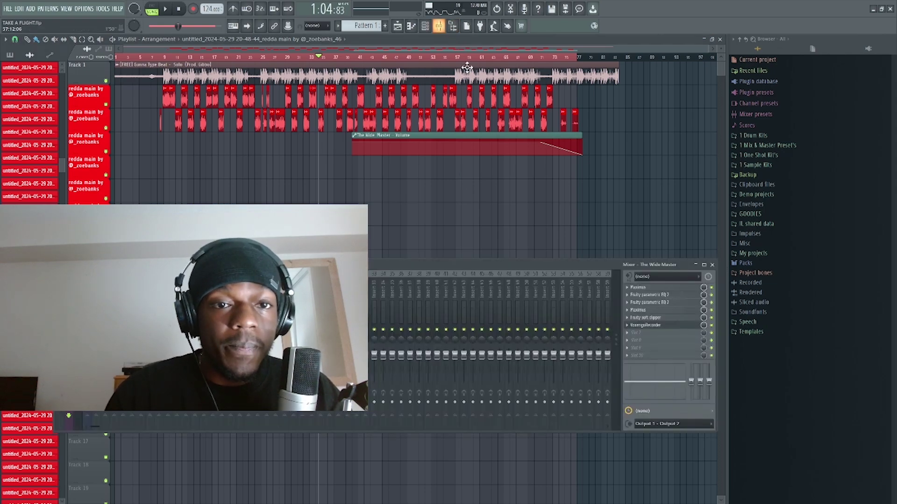
pyautogui.click(86, 313)
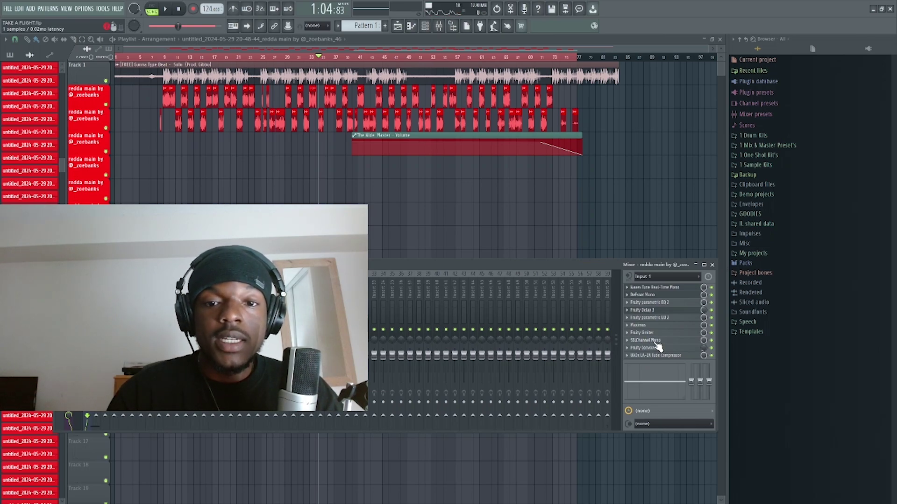
pyautogui.click(656, 342)
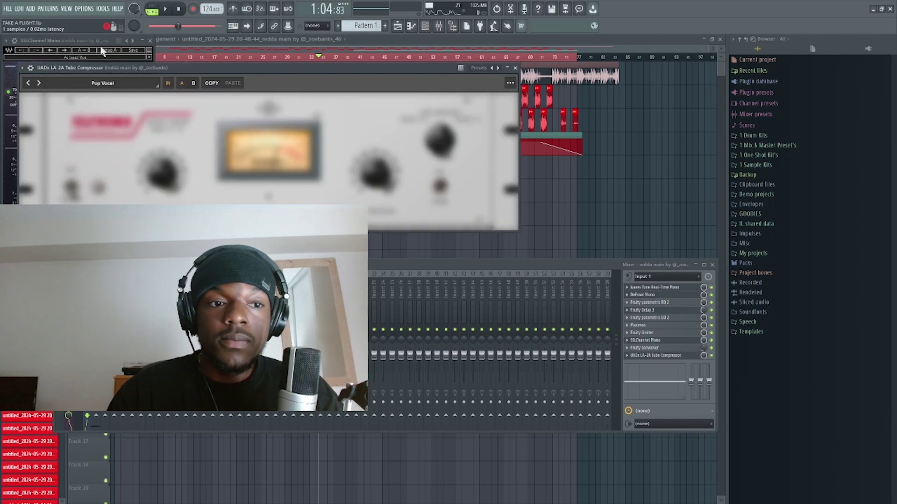
pyautogui.click(136, 86)
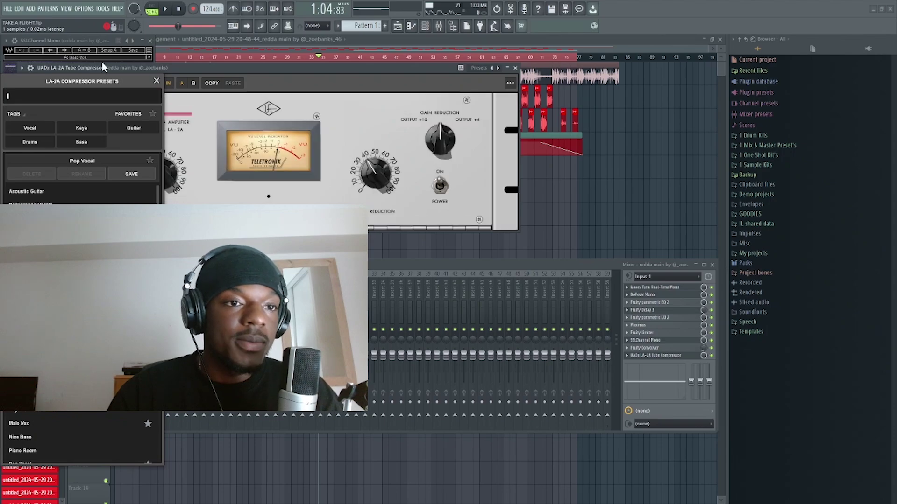
# Move the LA-2A compressor window clear of the SSLChannel Mono, review both plugins' settings and close them
pyautogui.moveTo(221, 68); pyautogui.dragTo(293, 73)
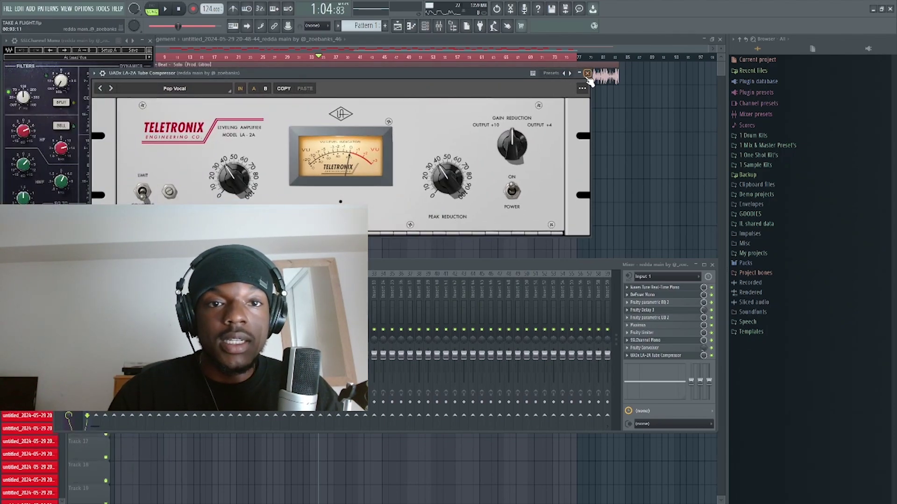
pyautogui.moveTo(334, 71); pyautogui.dragTo(418, 75)
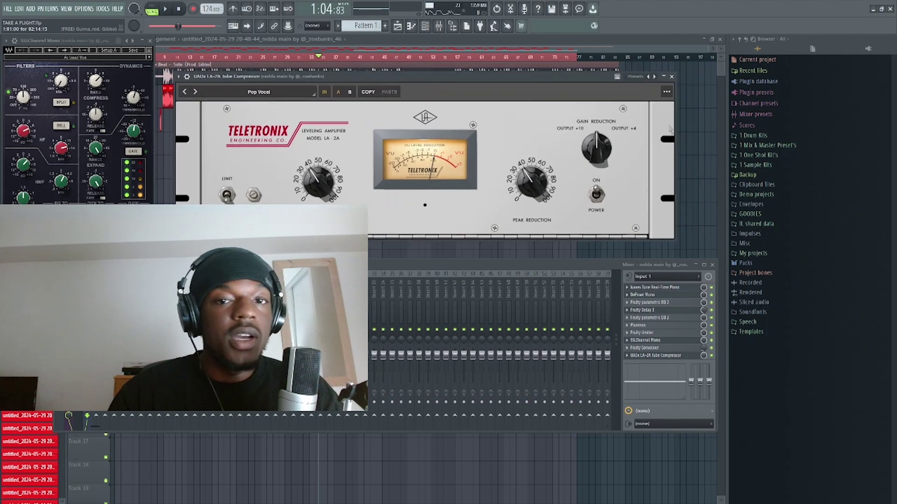
pyautogui.click(671, 77)
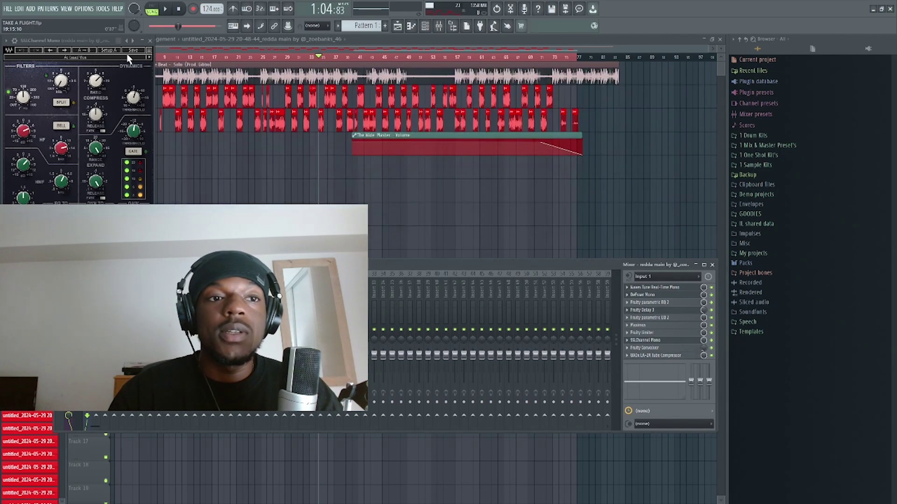
pyautogui.click(151, 40)
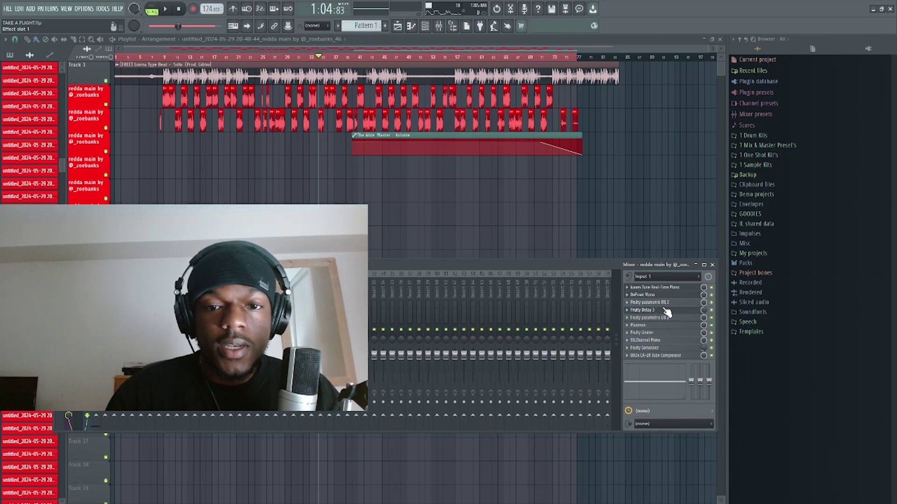
# Inspect the second Fruity parametric EQ 2 and Waves Tune Real-Time Mono on the main vocal insert, then return to the playlist
pyautogui.click(663, 317)
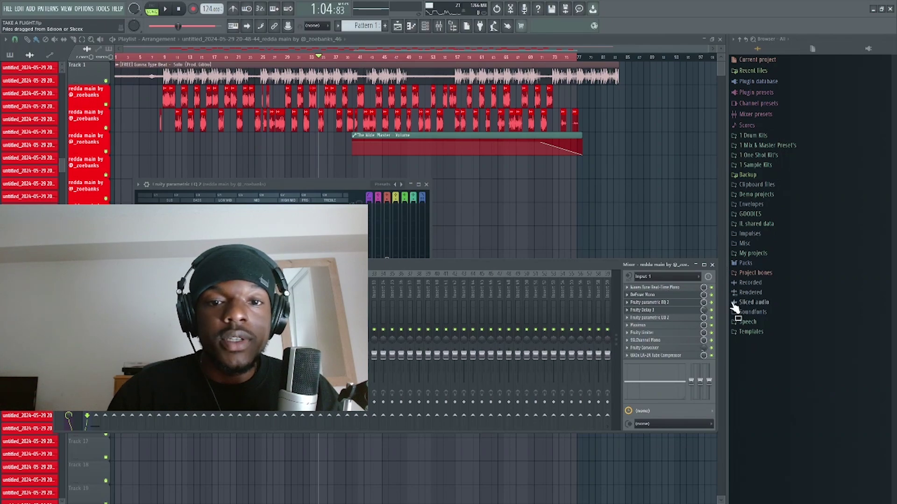
pyautogui.click(687, 288)
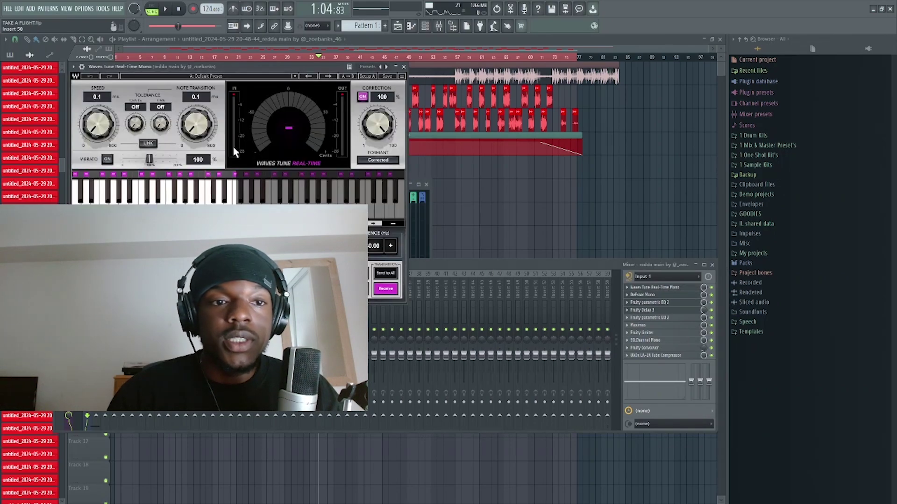
pyautogui.click(404, 67)
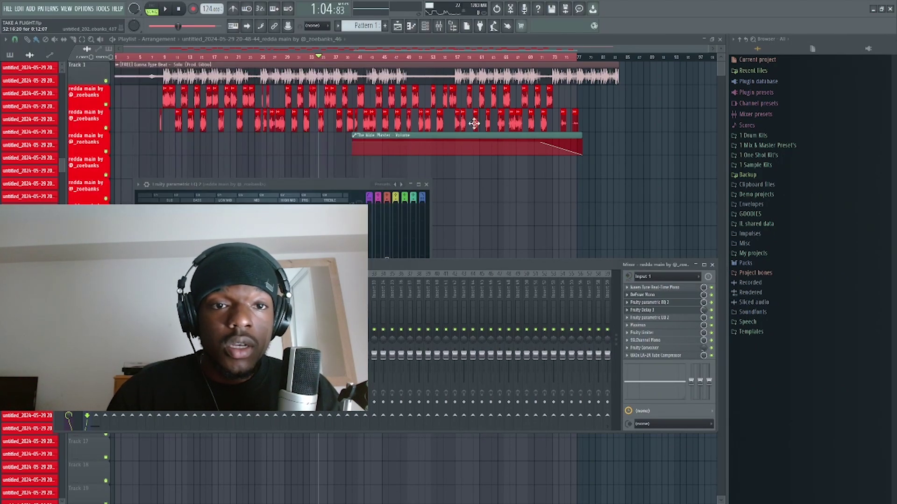
pyautogui.click(583, 203)
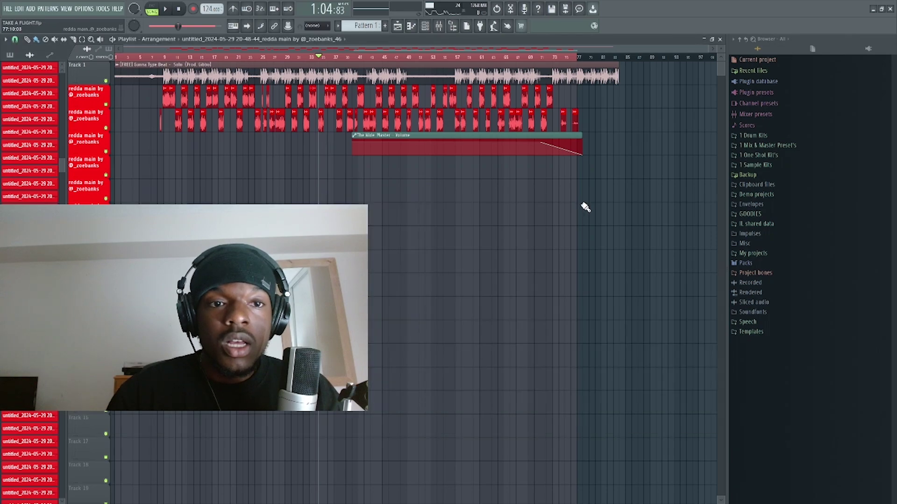
# Move the playhead to 0:15:48 and briefly play the first upper-track vocal clips from bar 9, then stop
pyautogui.click(439, 26)
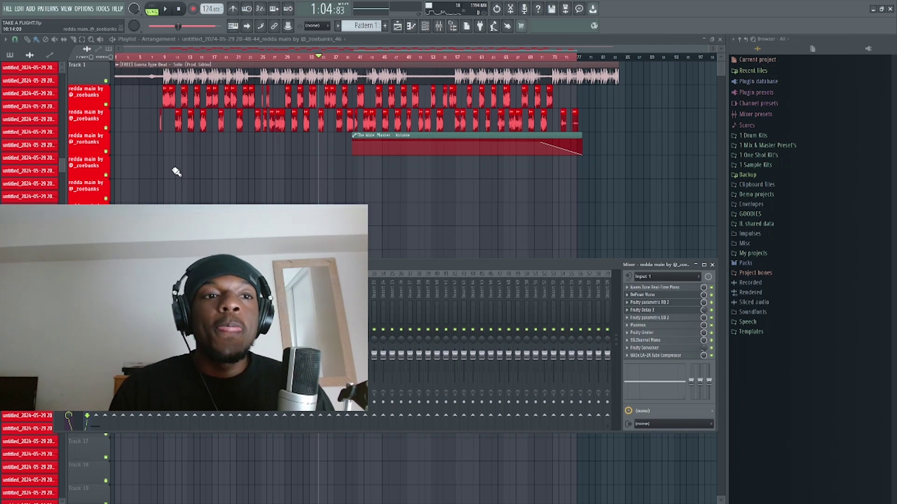
pyautogui.click(166, 57)
pyautogui.scroll(4, 178, 135)
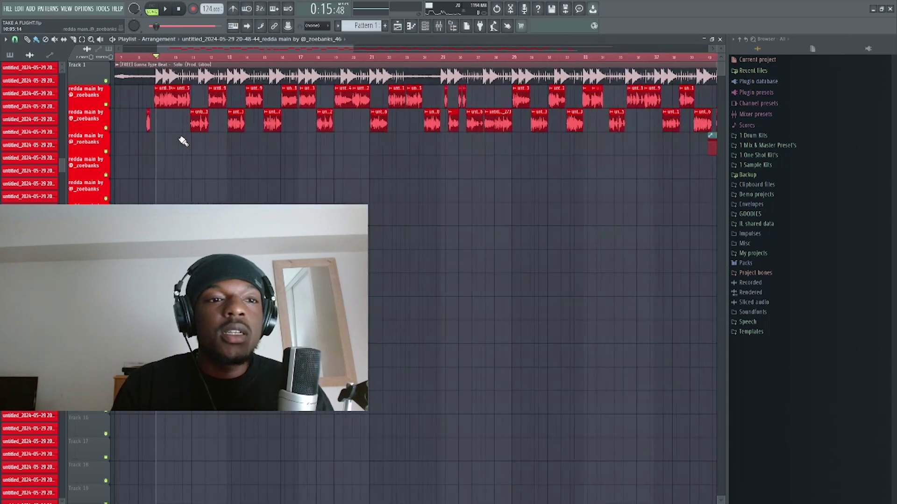
pyautogui.press('space')
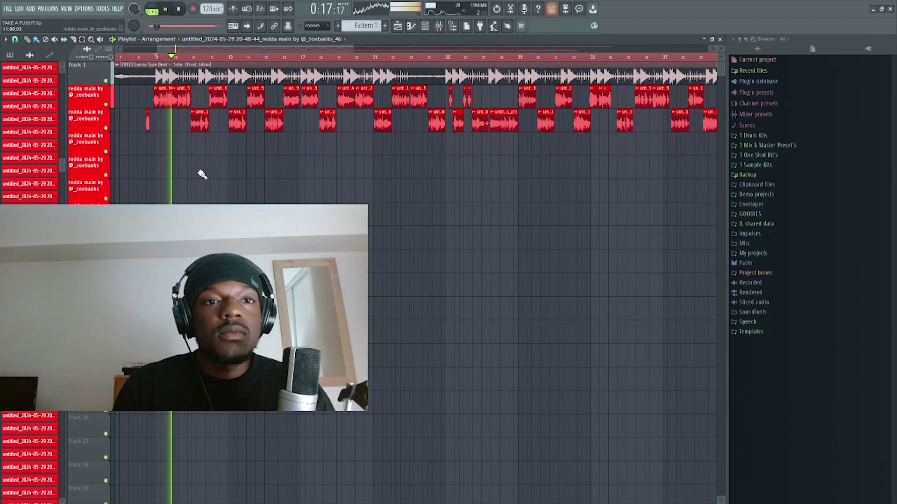
pyautogui.press('space')
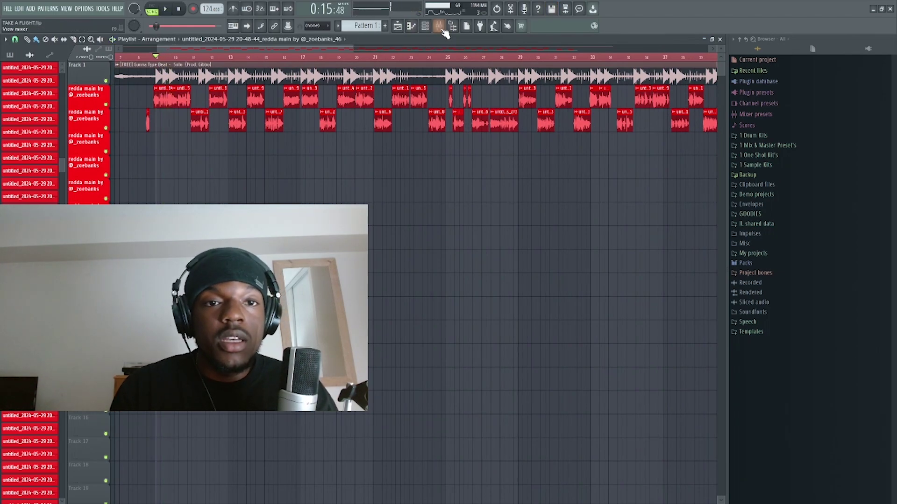
# Reopen Waves Tune Real-Time Mono from the main vocal insert, then close it and view the whole arrangement
pyautogui.click(439, 26)
pyautogui.click(673, 288)
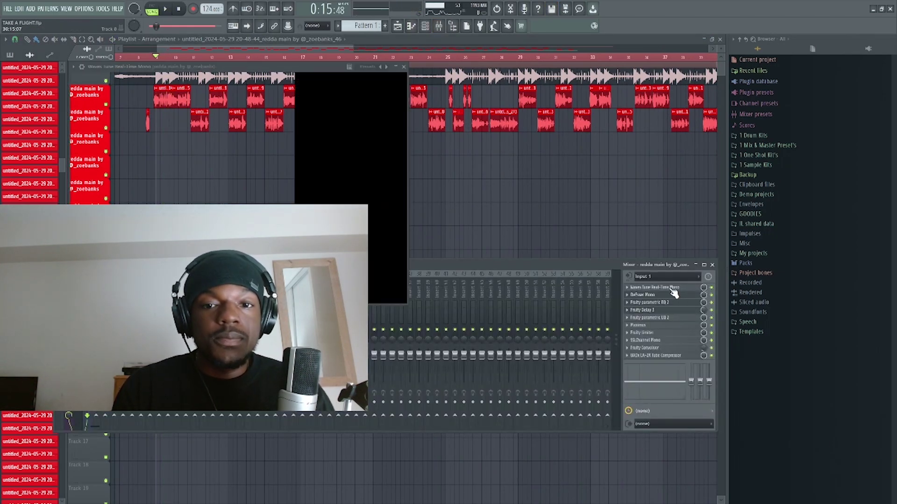
pyautogui.rightClick(464, 246)
pyautogui.scroll(-4, 439, 257)
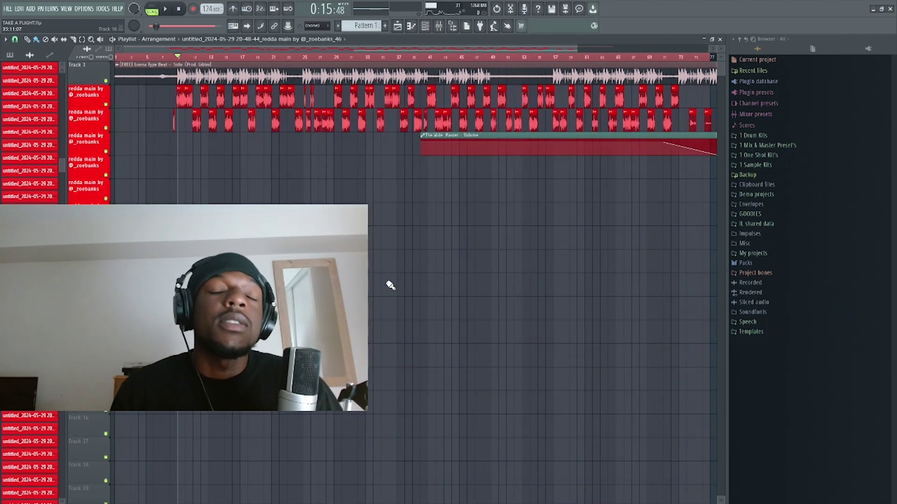
pyautogui.scroll(-2, 439, 257)
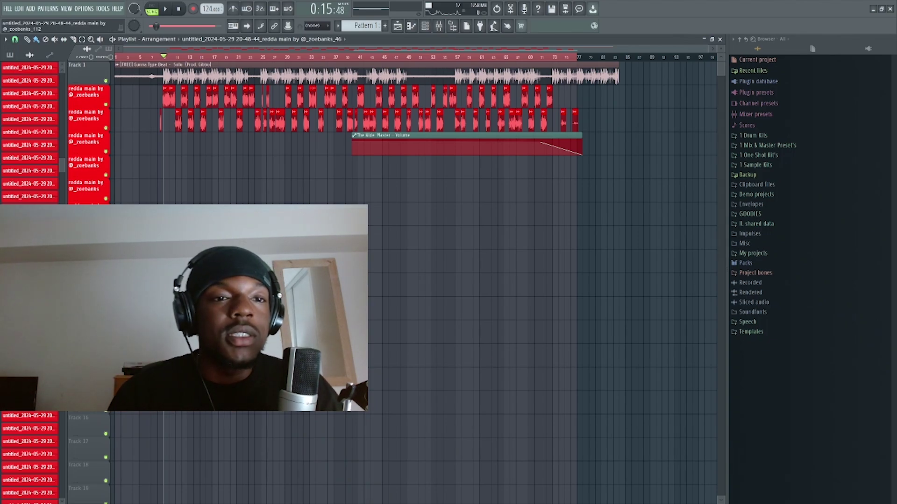
# Place the playhead at 0:15:24 and examine the first upper- and lower-track vocal clips around bar 9 up close
pyautogui.scroll(5, 205, 262)
pyautogui.scroll(4, 310, 120)
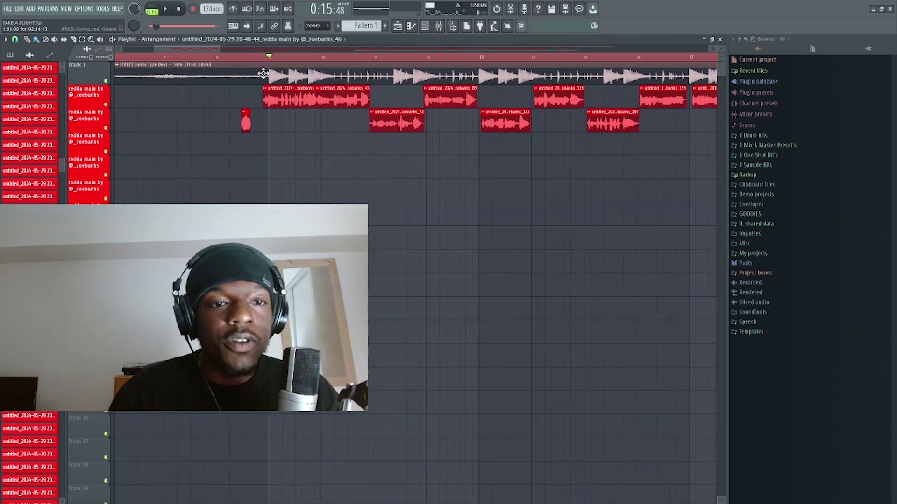
pyautogui.scroll(3, 271, 63)
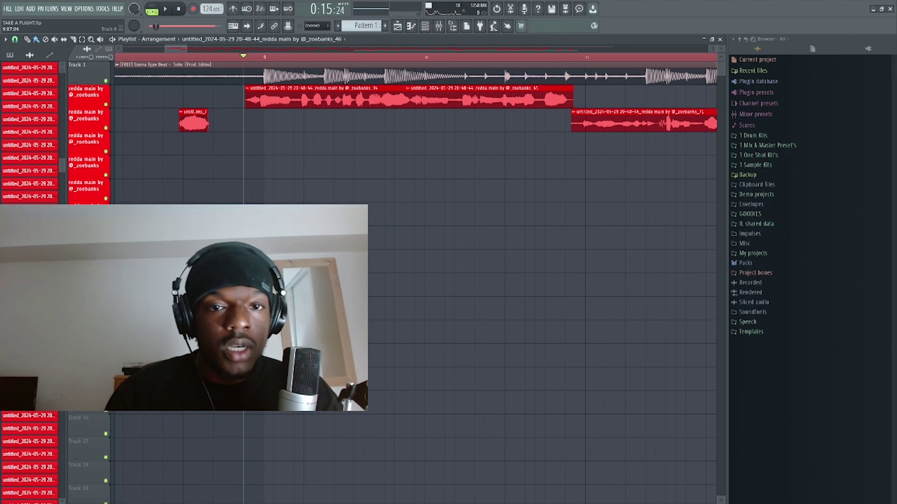
pyautogui.scroll(-10, 291, 199)
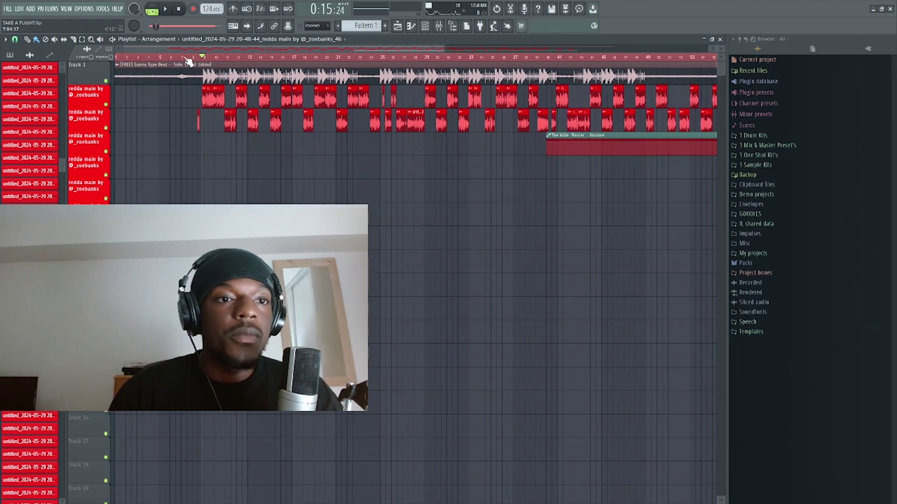
# Reposition the playhead at 0:15:00, just before the first upper-track vocal clip at bar 9
pyautogui.click(161, 57)
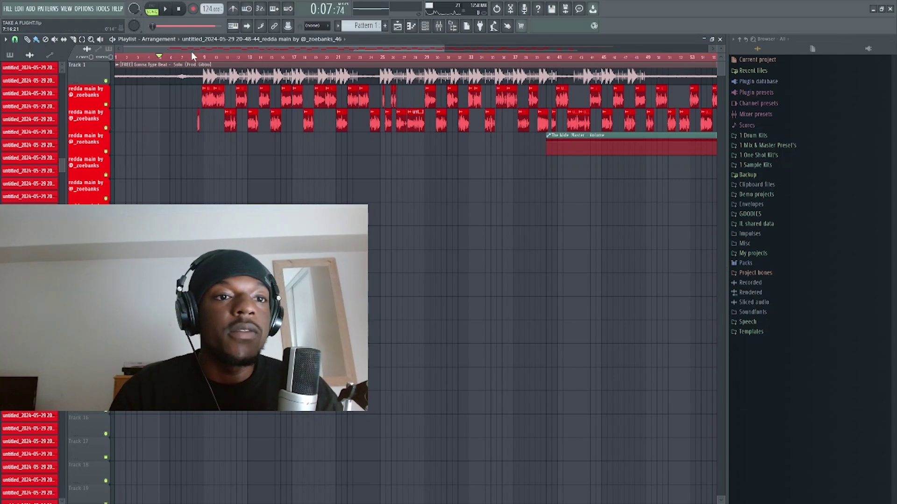
pyautogui.moveTo(195, 58); pyautogui.dragTo(204, 76)
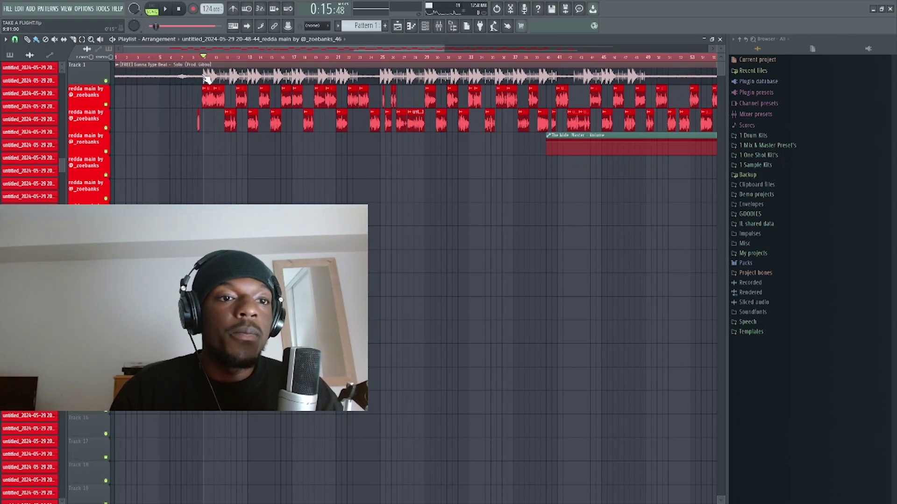
pyautogui.scroll(5, 207, 80)
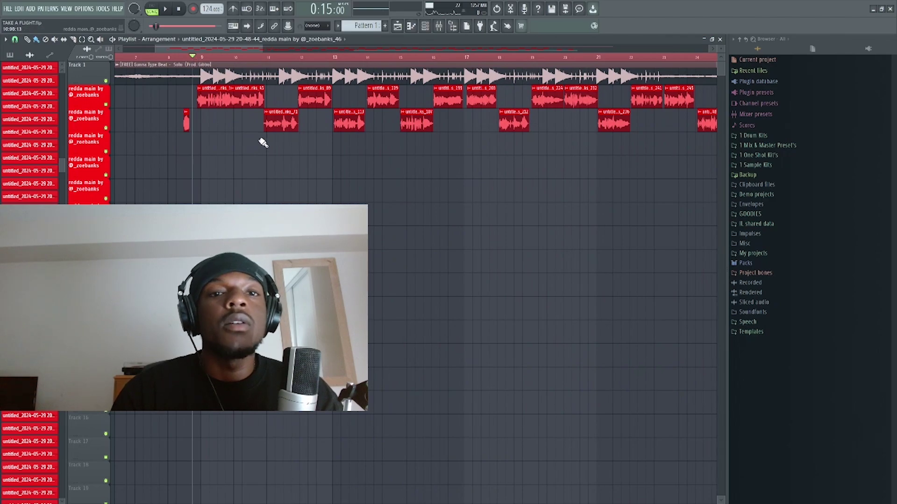
# Show the mixer and play both vocal tracks from 0:15:00 to beyond bar 16, then stop and view the whole arrangement
pyautogui.click(439, 26)
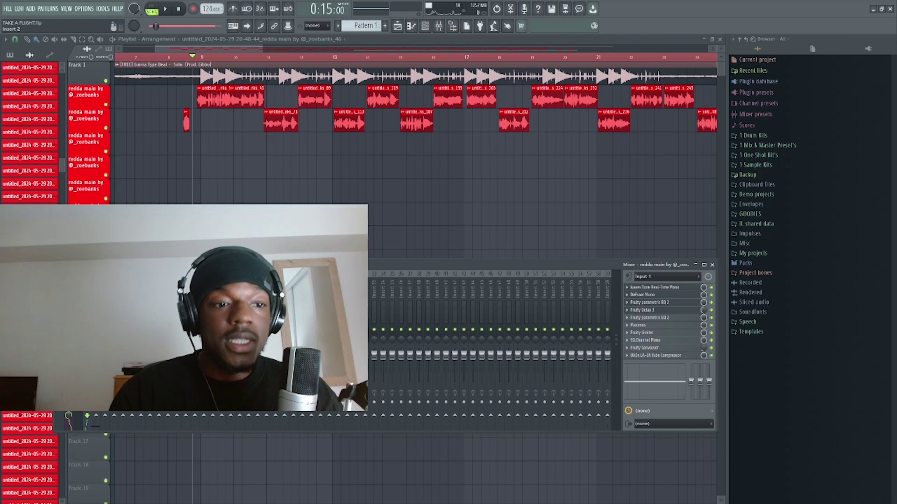
pyautogui.press('space')
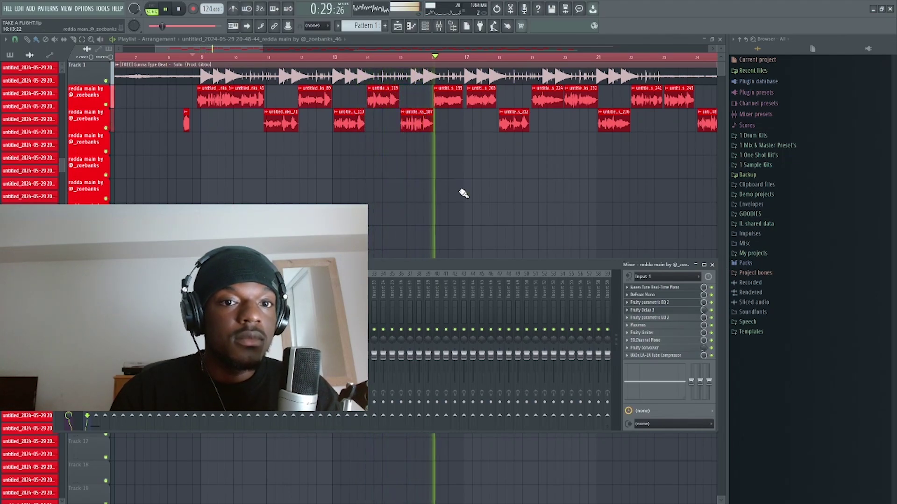
pyautogui.scroll(-2, 507, 170)
pyautogui.press('space')
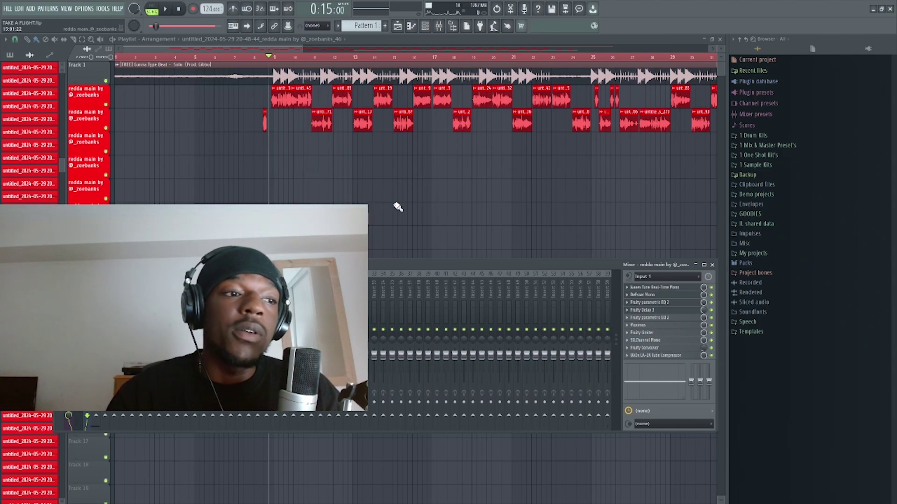
pyautogui.scroll(-5, 397, 198)
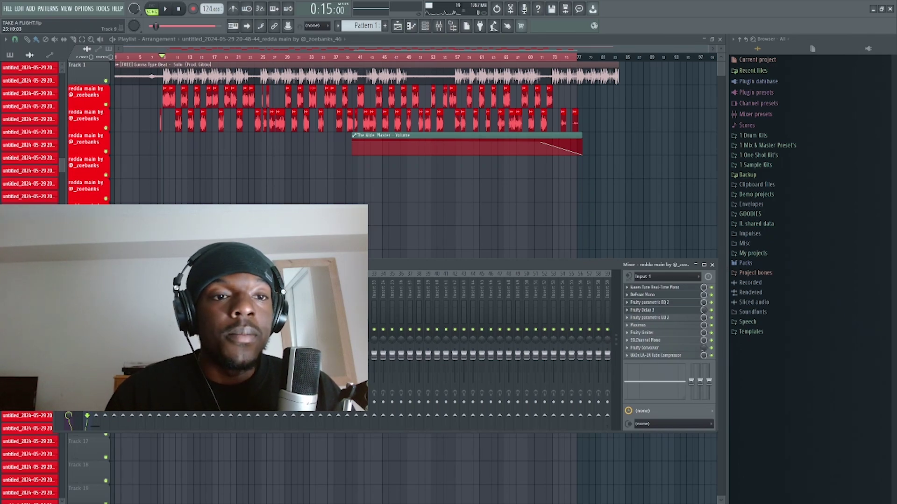
# Hide the mixer, place the playhead at 1:05:80 and examine the alternating vocal clips across the arrangement
pyautogui.scroll(3, 265, 261)
pyautogui.scroll(-3, 266, 260)
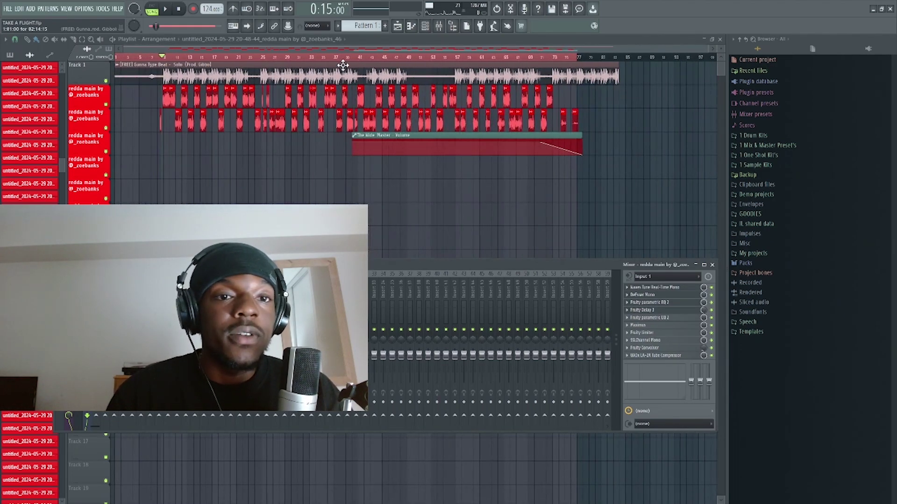
pyautogui.press('F9')
pyautogui.click(325, 61)
pyautogui.scroll(4, 325, 93)
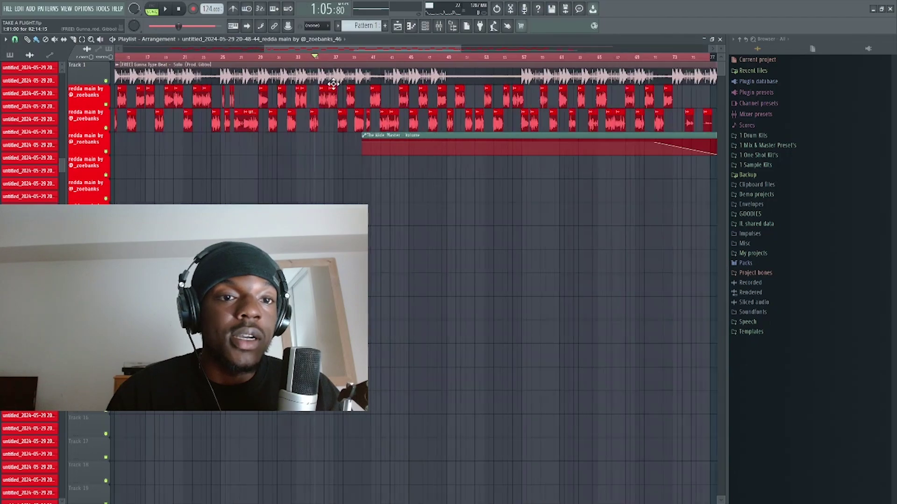
pyautogui.scroll(-6, 325, 134)
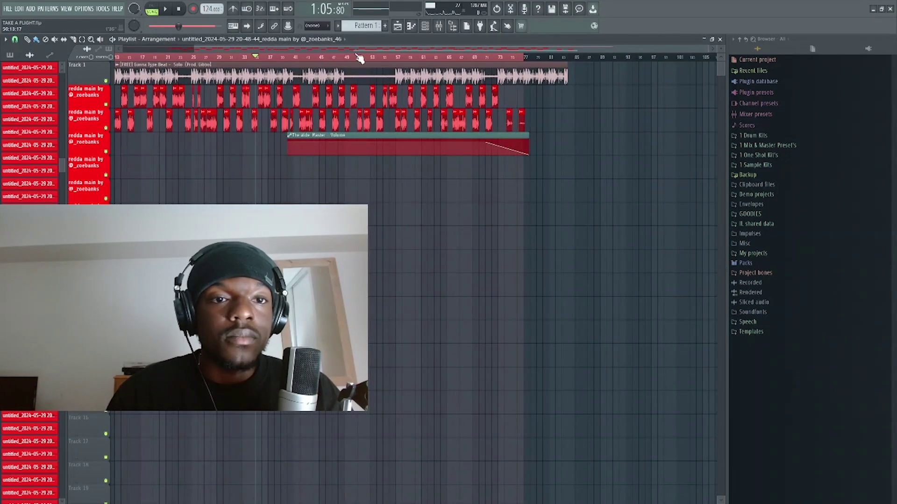
pyautogui.scroll(-2, 240, 120)
pyautogui.scroll(2, 156, 102)
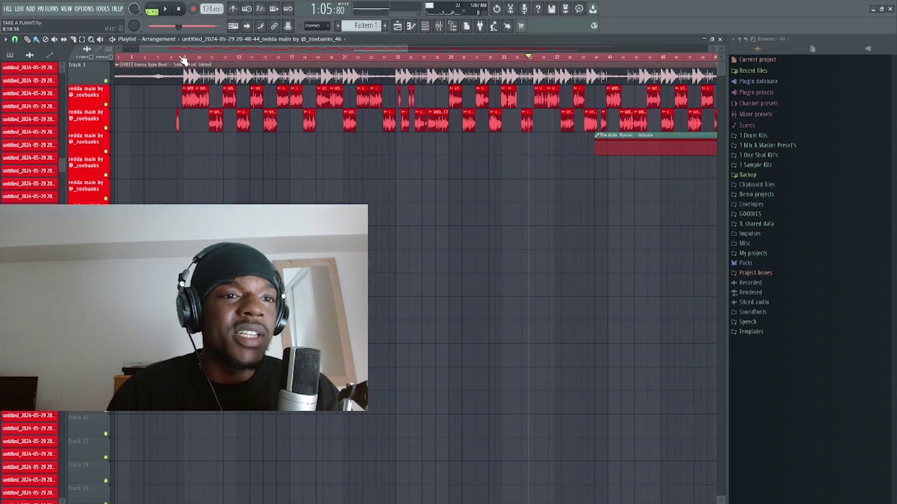
# Play the vocals briefly from 0:15:48, at the first upper-track clip near bar 9, and stop playback
pyautogui.click(185, 57)
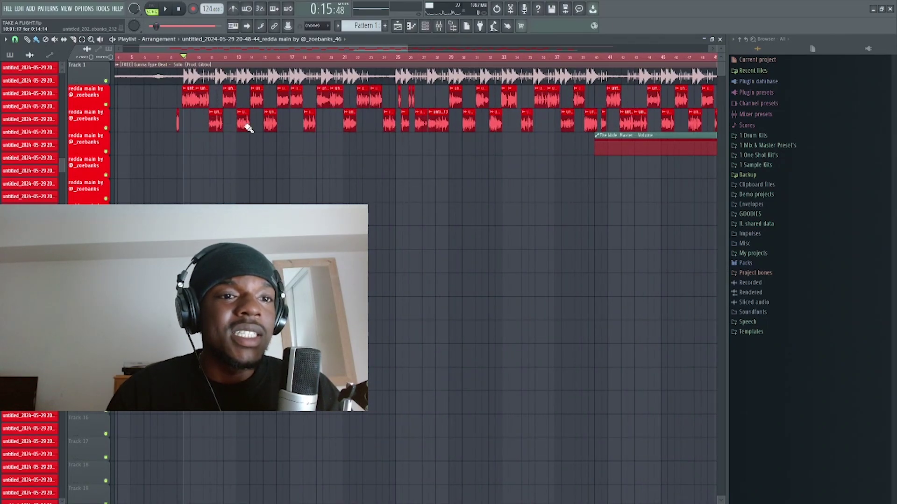
pyautogui.press('space')
pyautogui.scroll(-3, 441, 203)
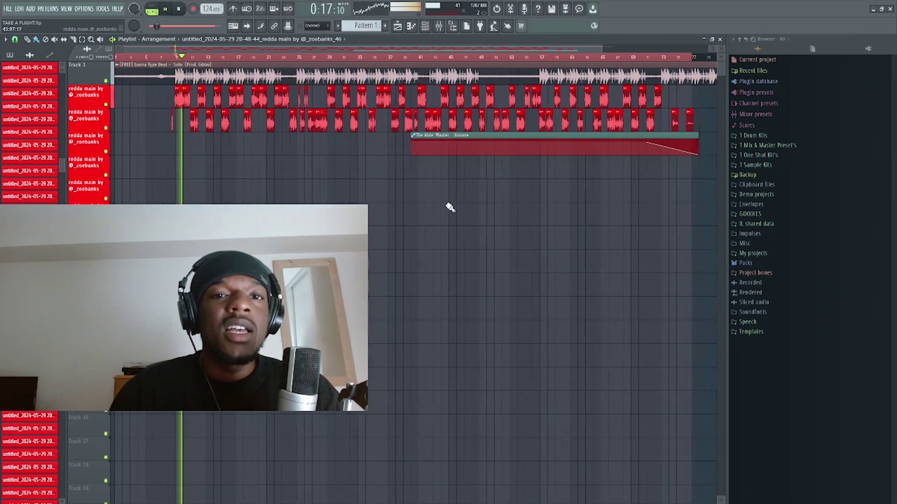
pyautogui.scroll(1, 447, 206)
pyautogui.press('space')
# Start playback at 0:52:25, select the beat clip on Track 1, and jump the playback back to about bar 20
pyautogui.click(241, 59)
pyautogui.press('space')
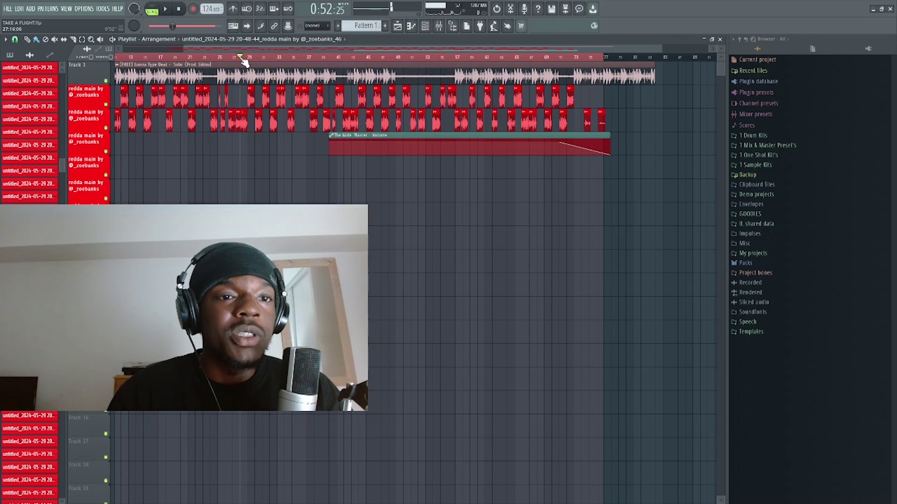
pyautogui.click(253, 67)
pyautogui.click(189, 57)
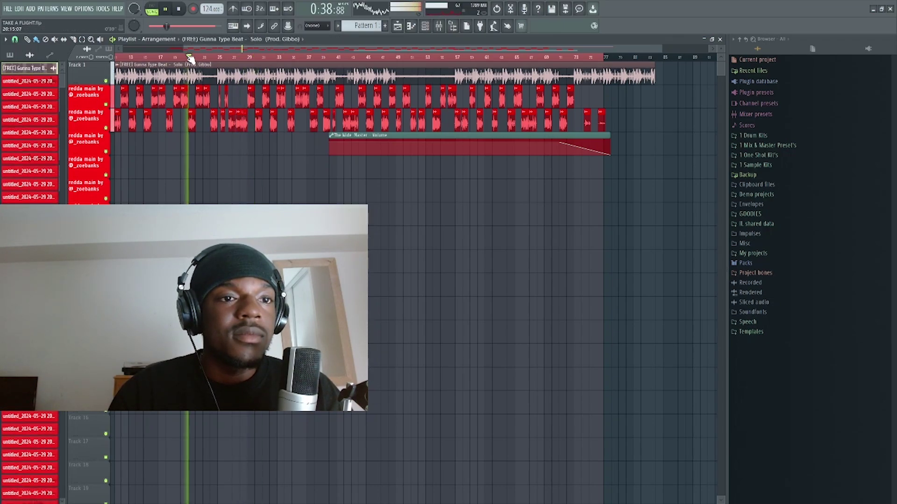
# Skip the playback forward in short jumps from about bar 32 to bar 40, sampling the vocals, and stop
pyautogui.click(275, 57)
pyautogui.click(290, 58)
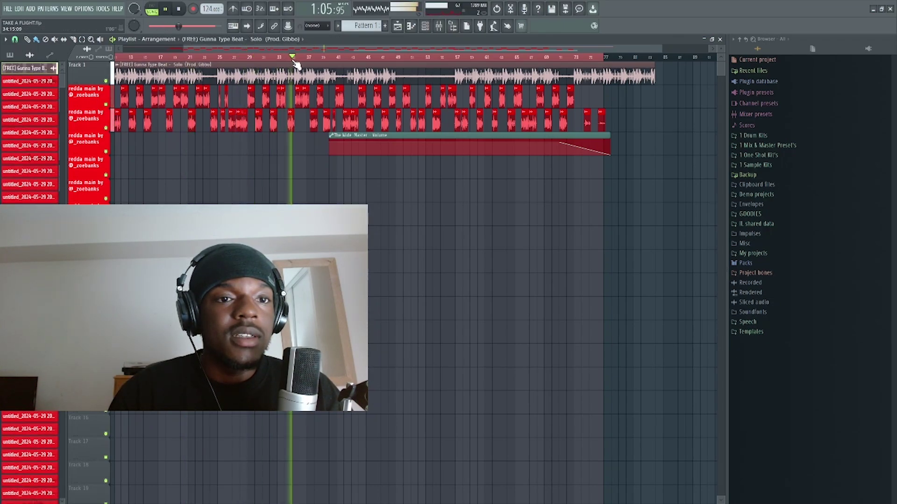
pyautogui.click(305, 58)
pyautogui.click(322, 57)
pyautogui.click(336, 58)
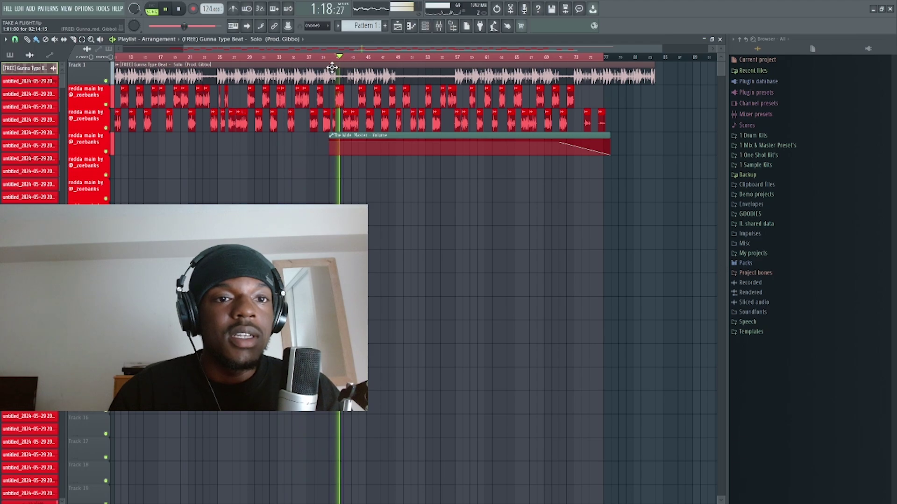
pyautogui.scroll(2, 330, 64)
pyautogui.scroll(-2, 330, 64)
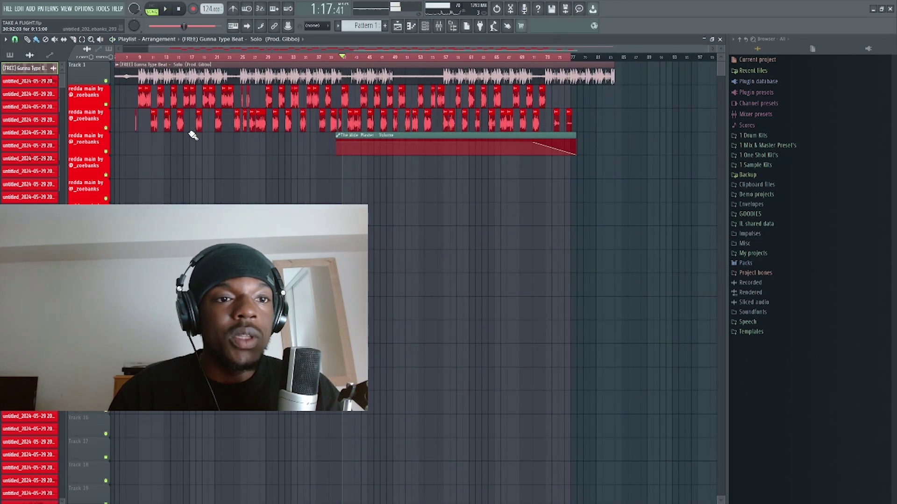
# Play from about bar 39, where the master volume automation clip begins, and inspect the surrounding vocal clips
pyautogui.click(335, 56)
pyautogui.press('space')
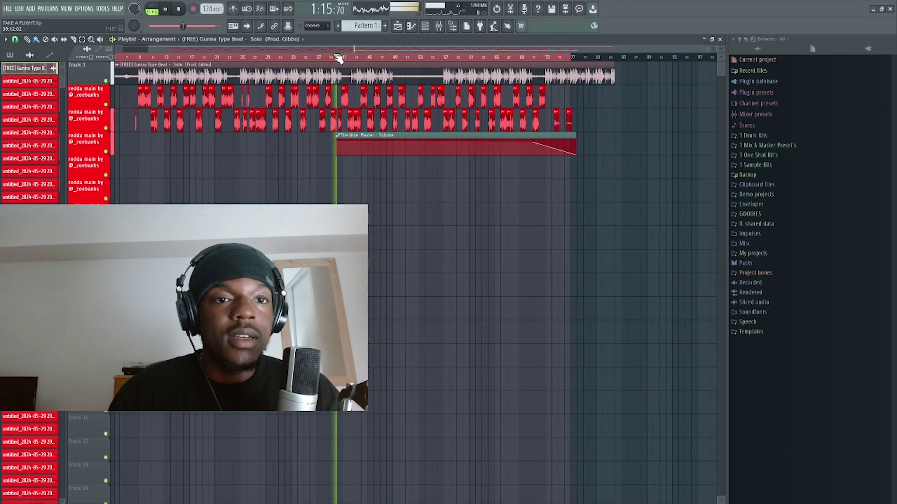
pyautogui.scroll(3, 329, 52)
pyautogui.scroll(-3, 391, 131)
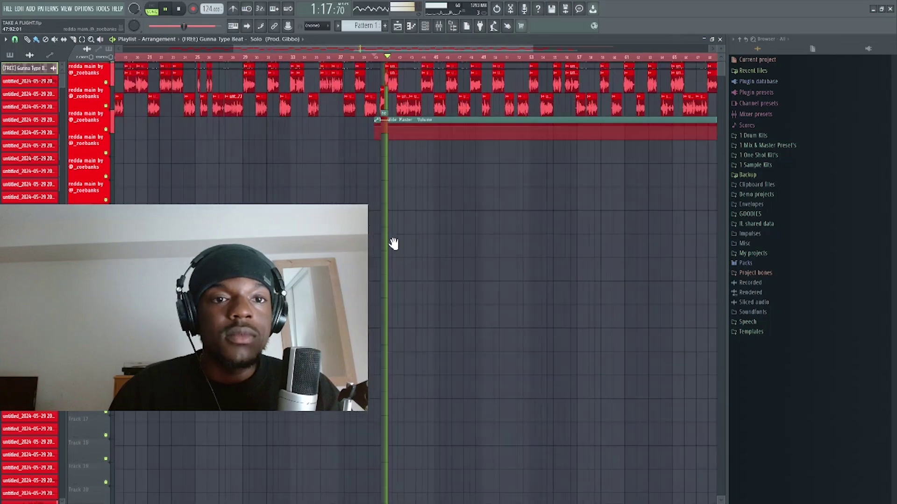
pyautogui.scroll(1, 416, 186)
pyautogui.scroll(-4, 380, 191)
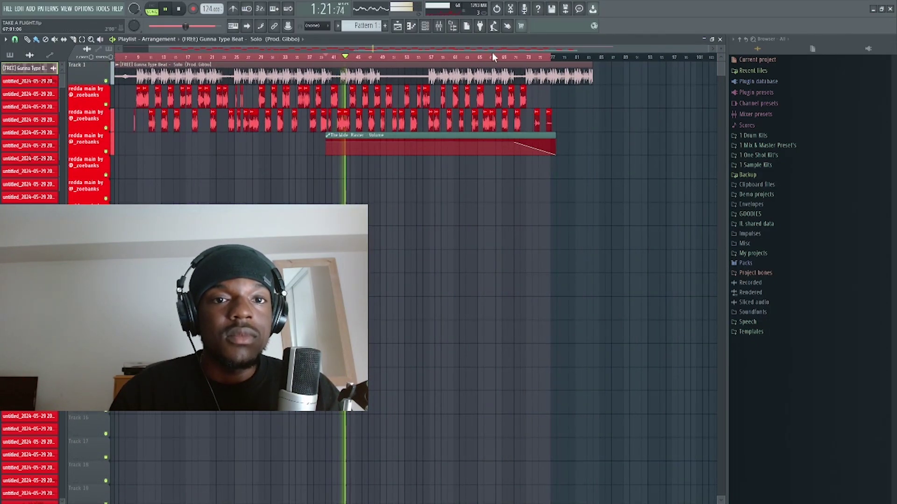
# Sample the vocals around bars 67, 65 and 56, stop playback and view the arrangement from the beginning
pyautogui.click(495, 57)
pyautogui.click(483, 57)
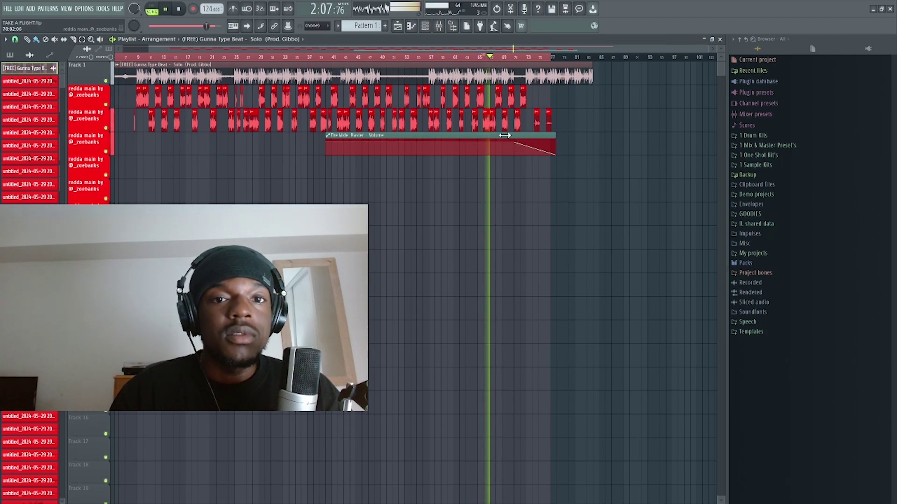
pyautogui.click(425, 57)
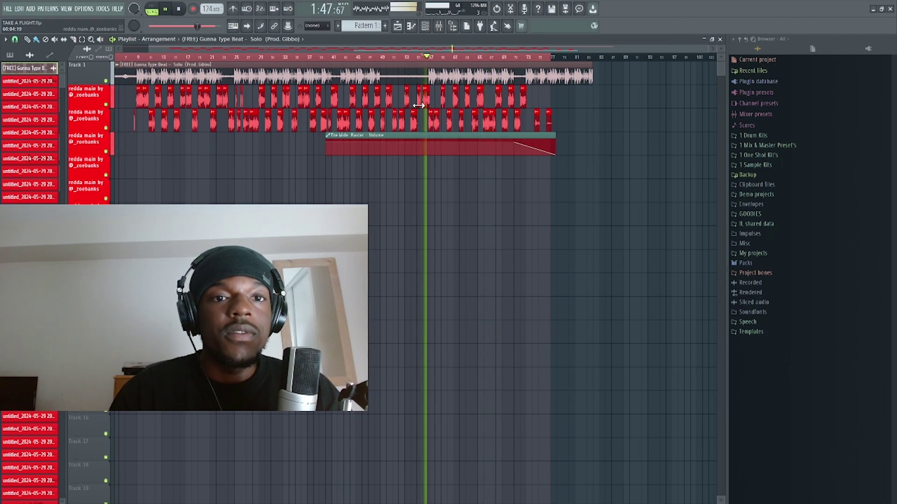
pyautogui.press('space')
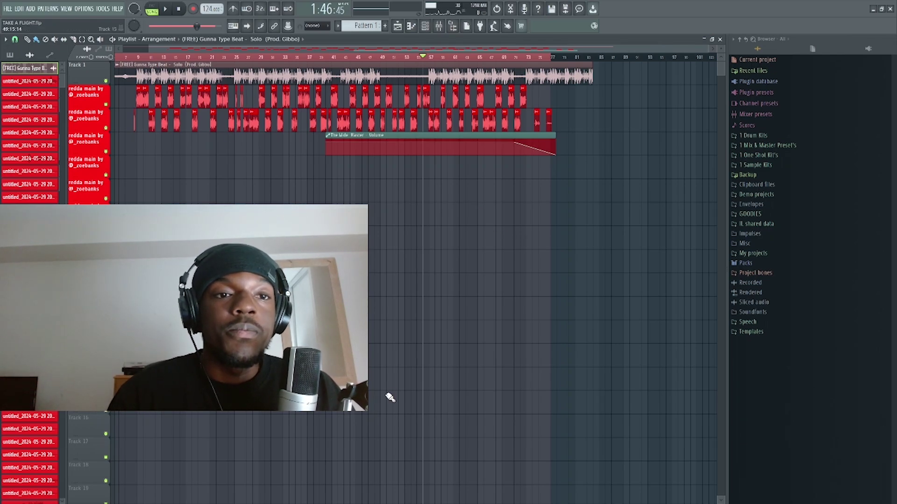
pyautogui.hscroll(-2, 386, 374)
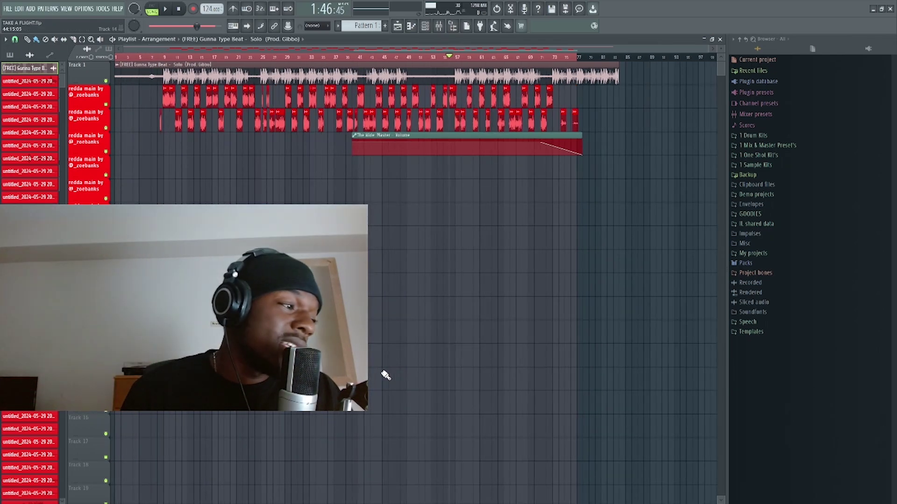